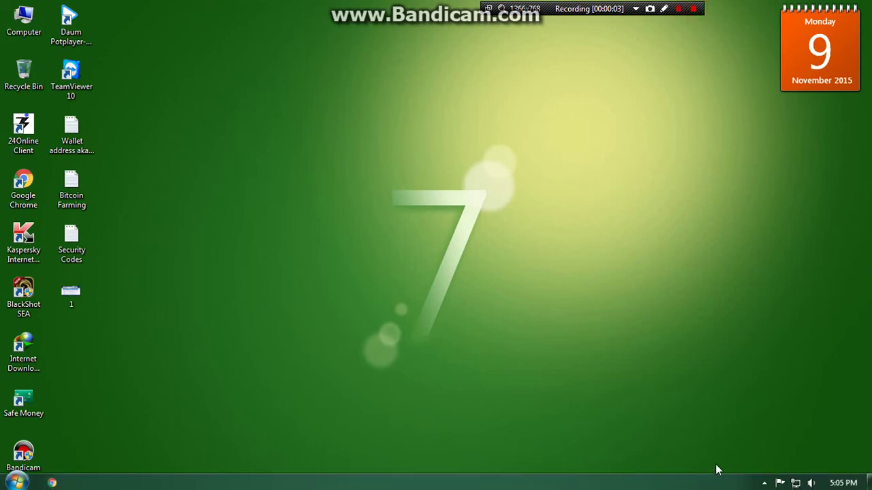
Exit the NVIDIA tray utility from the hidden notification-area icons.
left_click(768, 483)
right_click(763, 400)
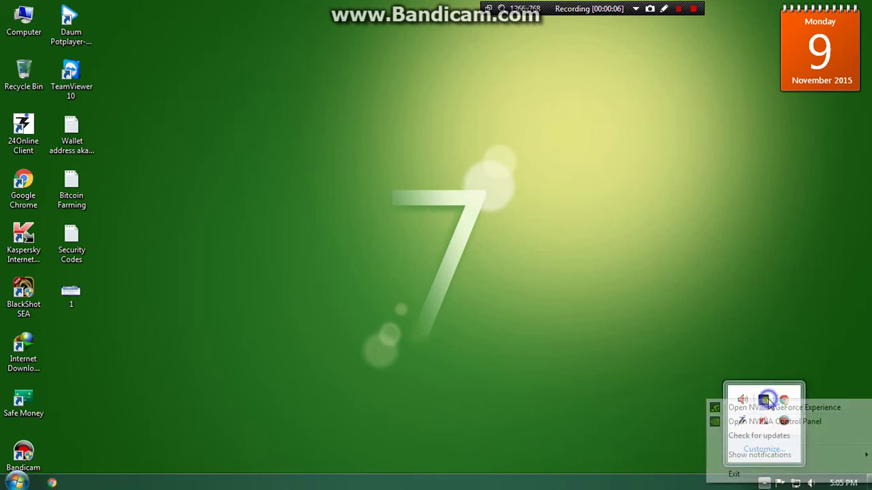
left_click(736, 471)
Pause Kaspersky Internet Security protection and check its tray status reads disabled.
left_click(765, 483)
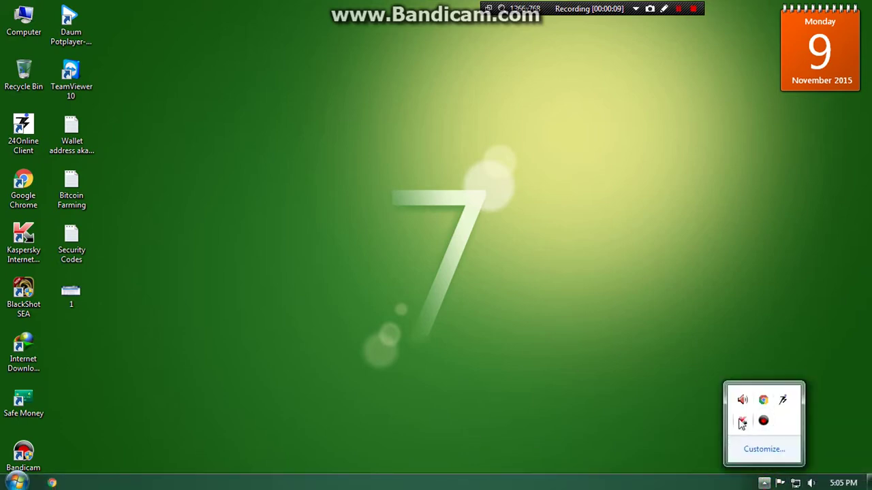
right_click(743, 422)
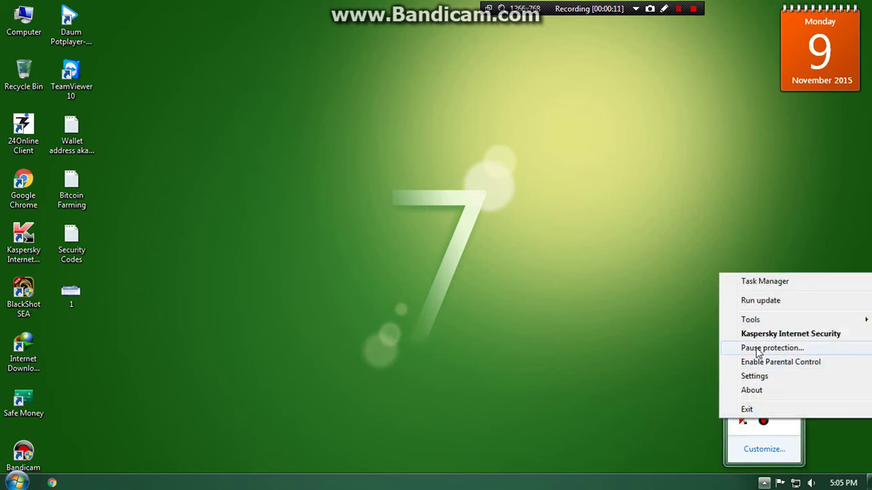
left_click(757, 353)
left_click(434, 301)
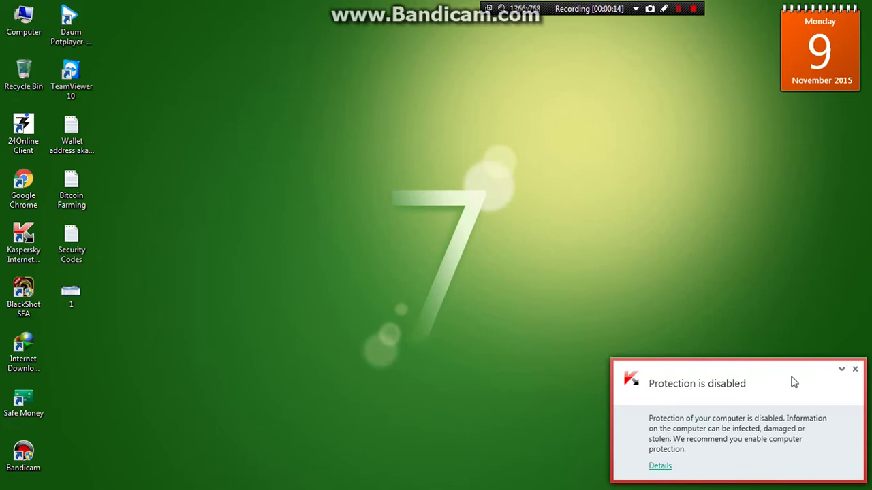
left_click(856, 371)
left_click(763, 483)
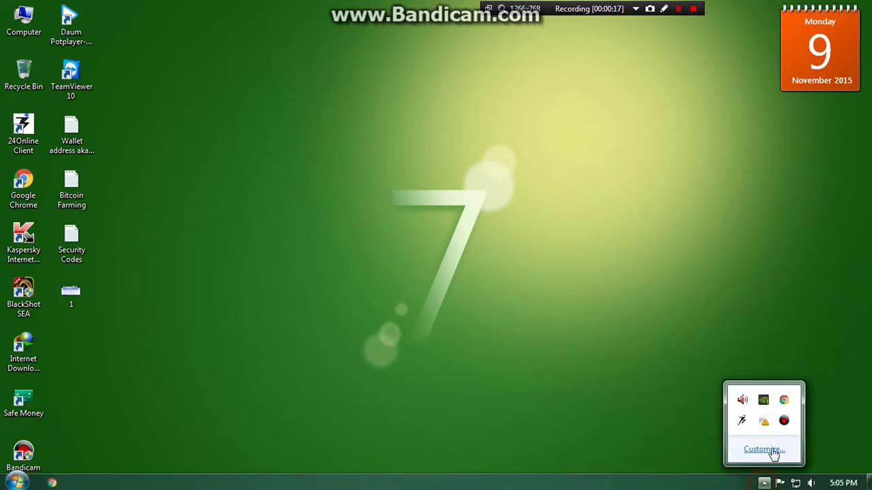
mouse_move(767, 426)
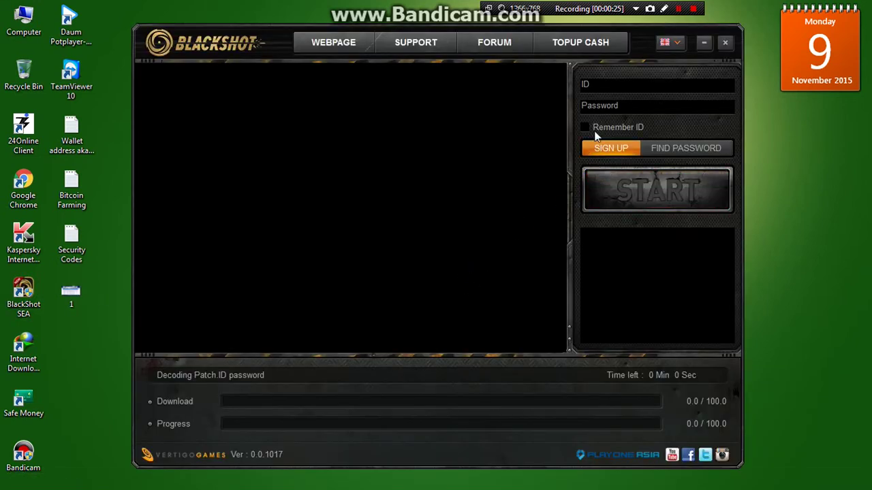
Log into the BlackShot launcher with the account ID and password and start the game.
left_click(617, 87)
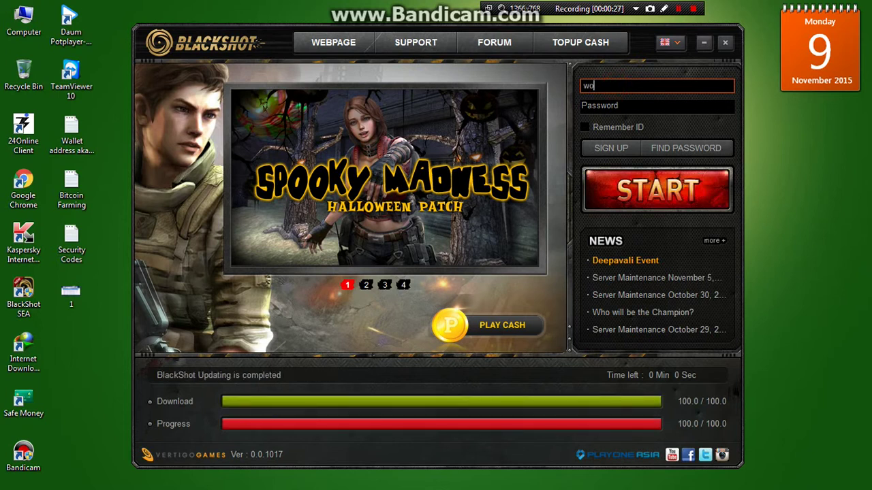
left_click(658, 107)
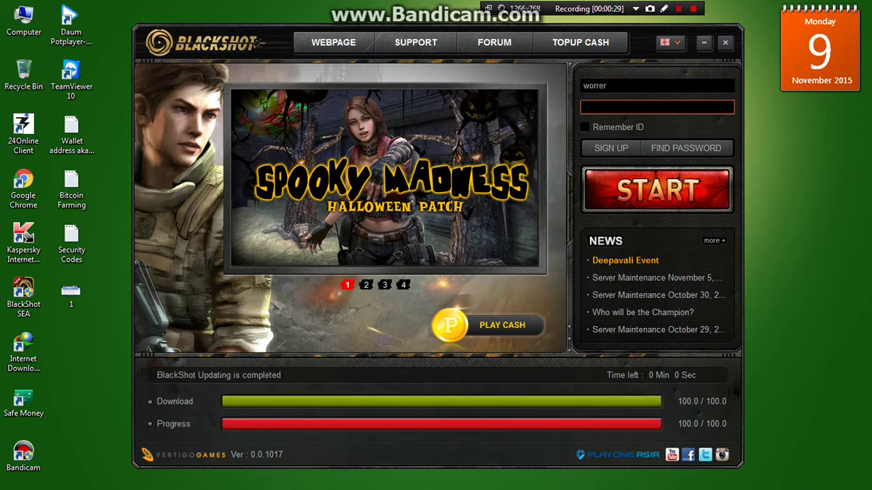
type("*********")
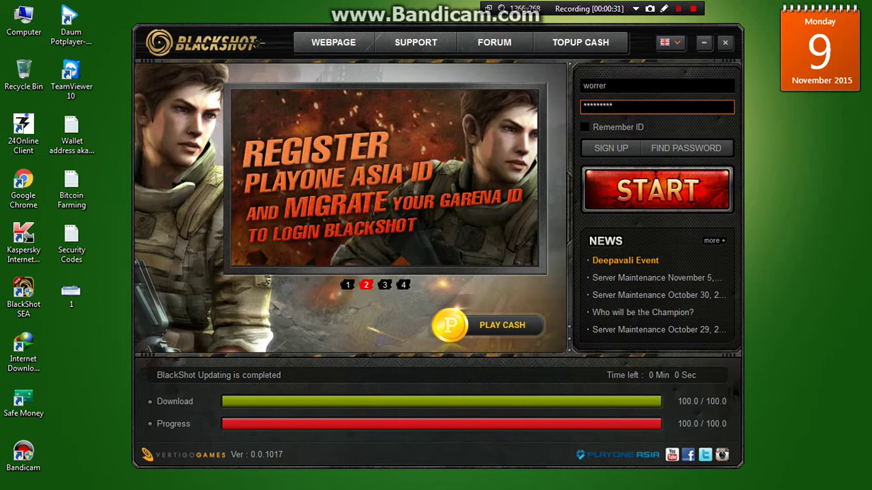
key("Return")
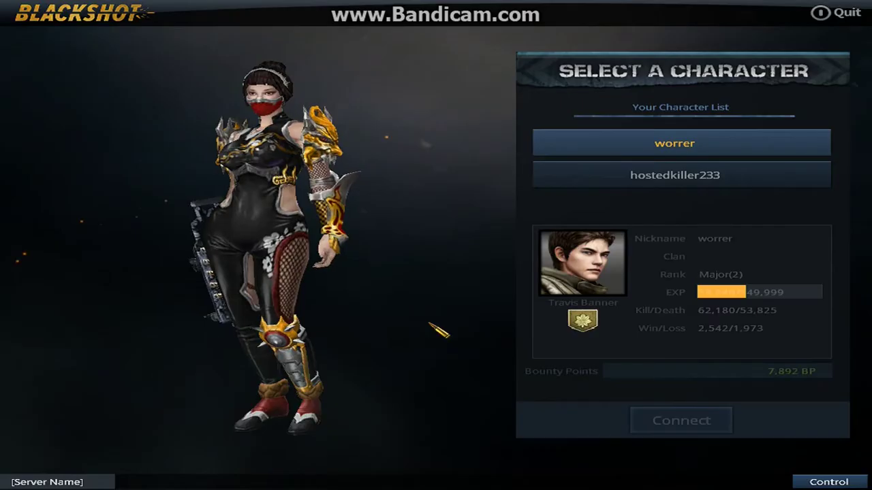
Select the character and enter the Global server's Global Ch 7 lobby.
double_click(616, 144)
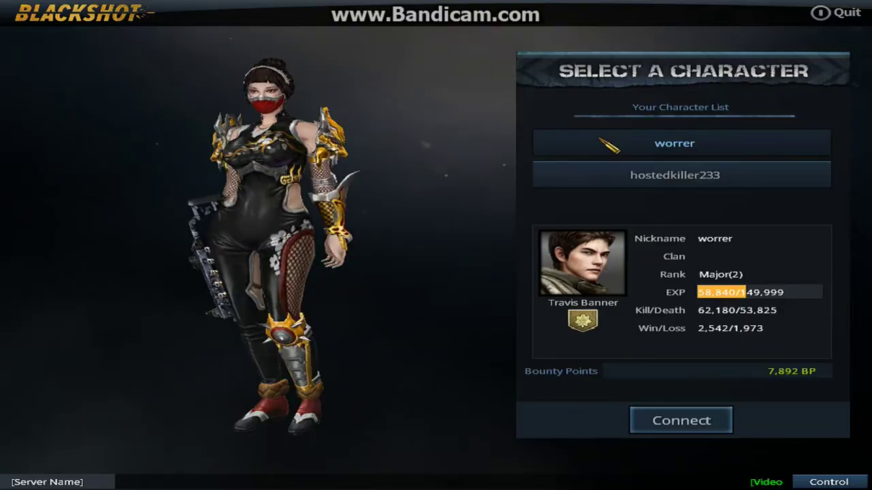
left_click(517, 257)
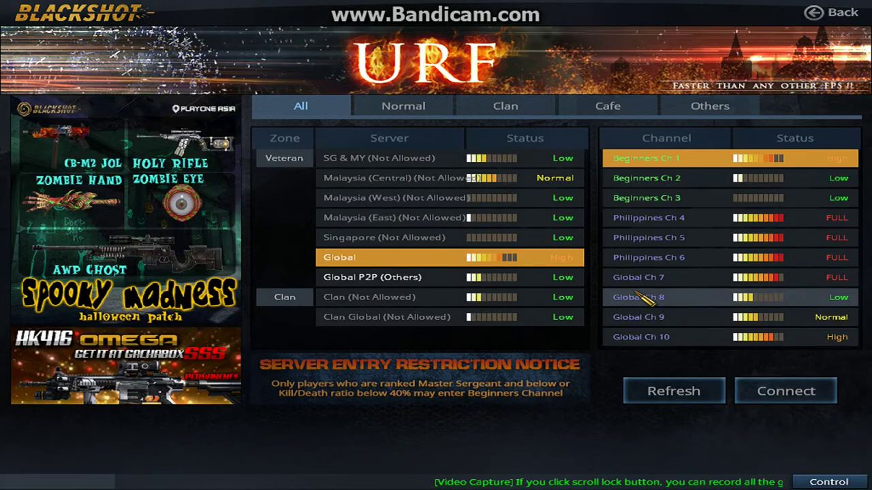
left_click(657, 281)
double_click(656, 285)
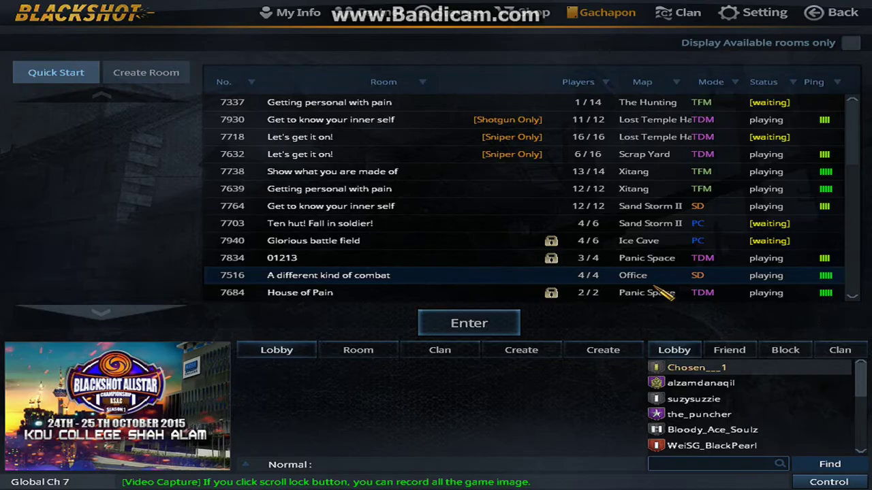
Try room 7632 and several Team Flag Match rooms, ending in the Sand Storm I room.
double_click(551, 156)
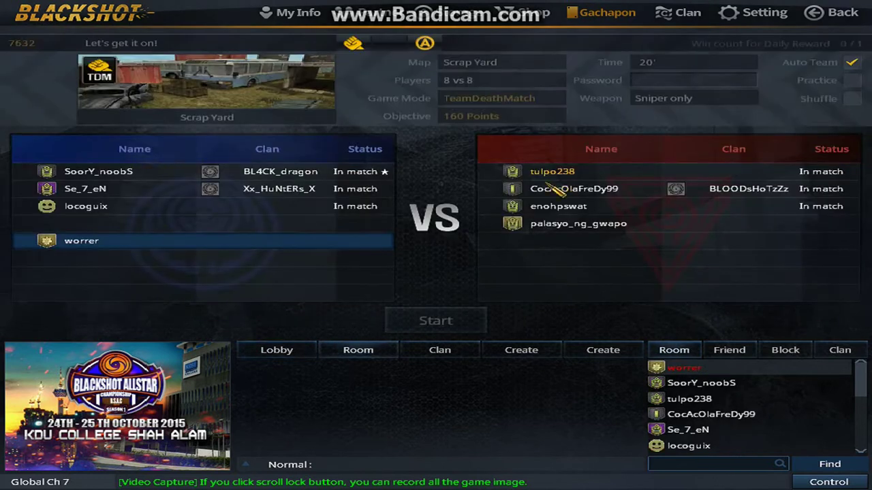
mouse_move(307, 18)
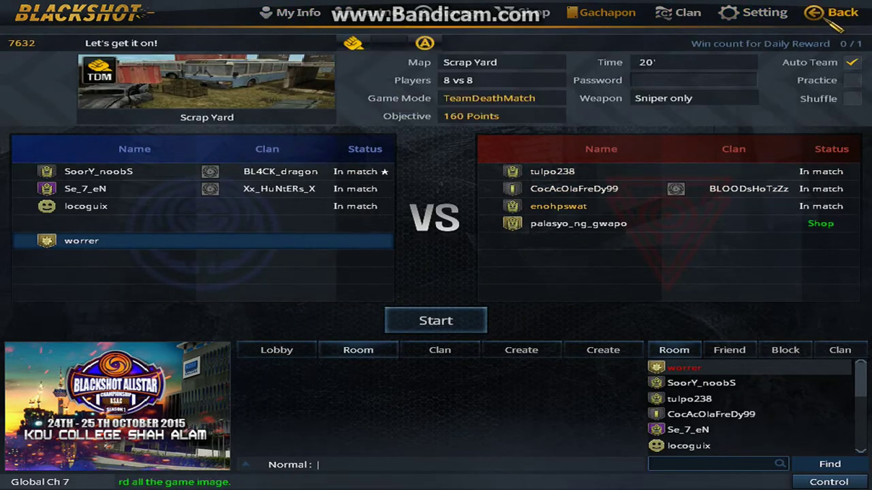
key("Escape")
left_click(122, 244)
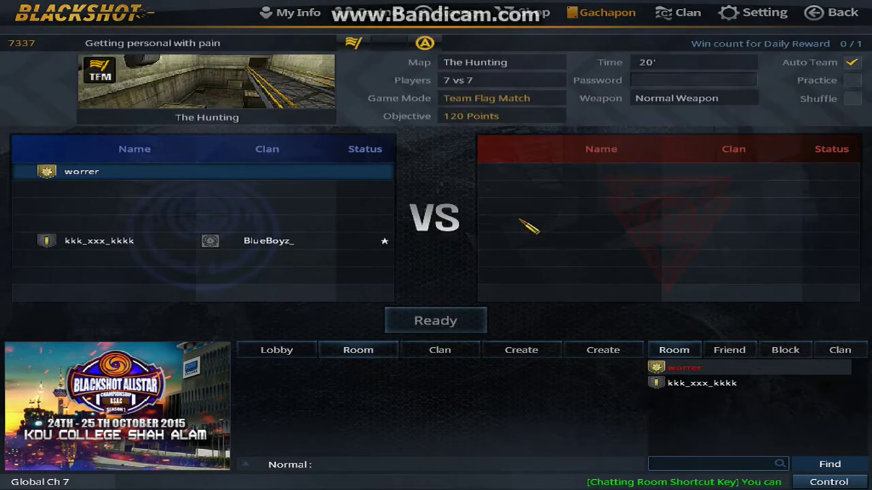
left_click(815, 20)
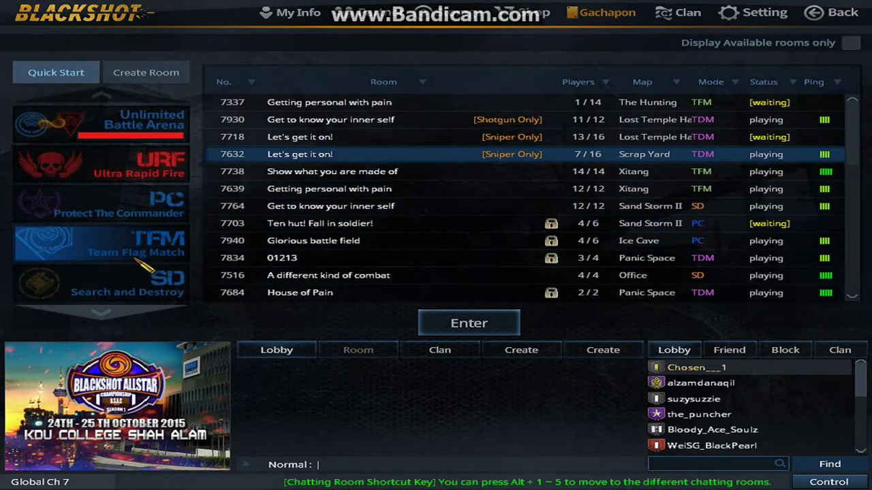
left_click(123, 244)
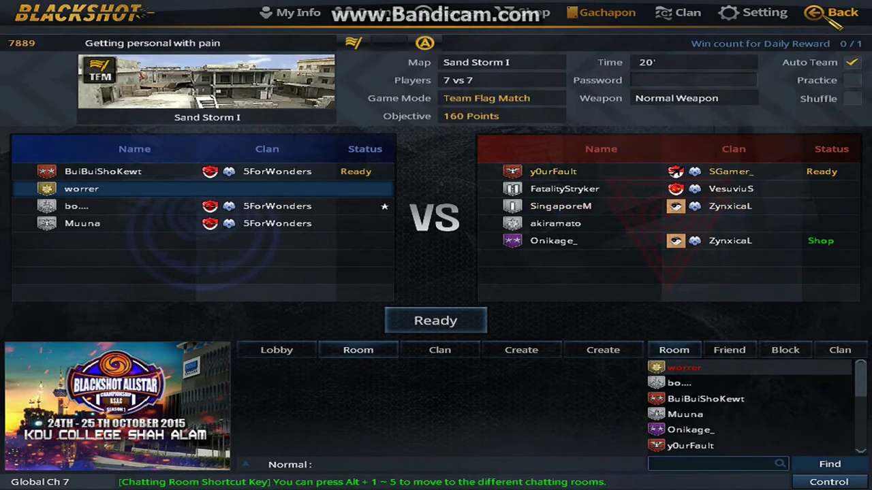
key("Escape")
left_click(137, 254)
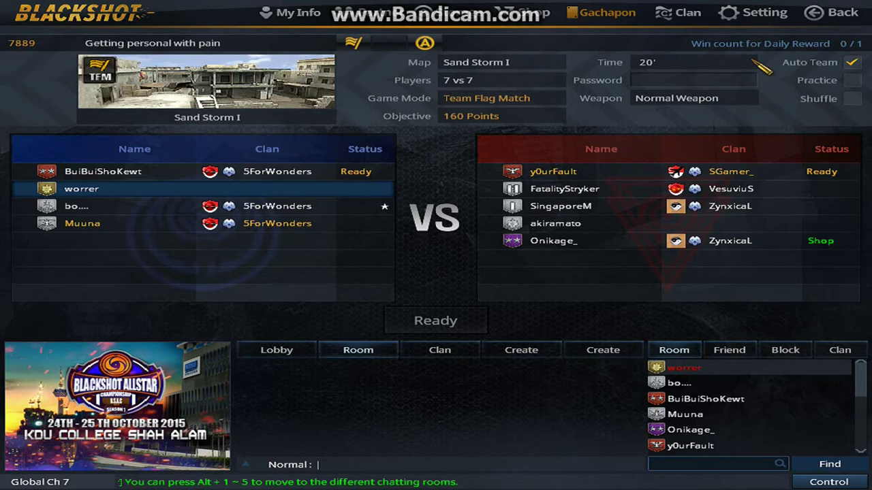
key("Escape")
left_click(136, 248)
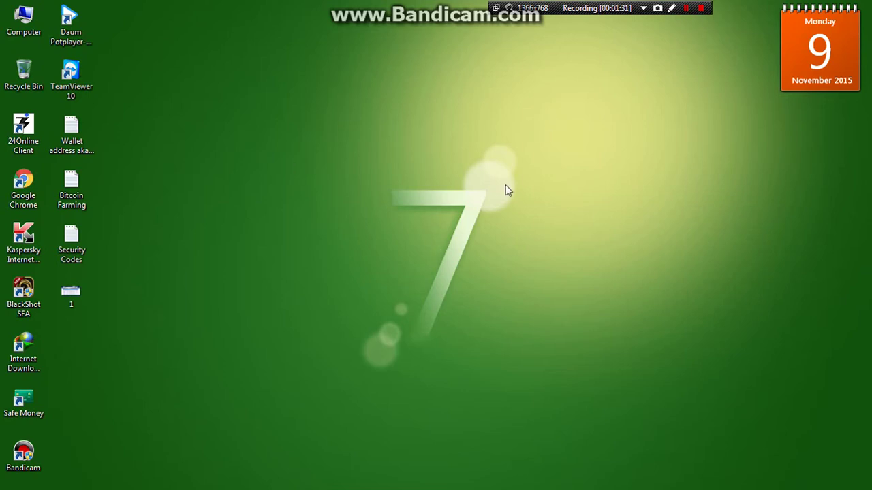
Refresh the desktop and check Kaspersky's tray status still shows protection disabled.
right_click(409, 179)
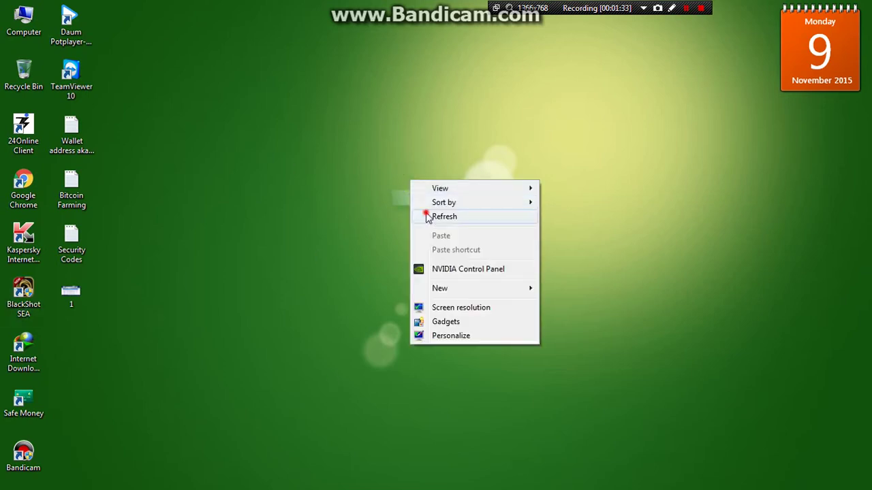
right_click(404, 158)
left_click(432, 198)
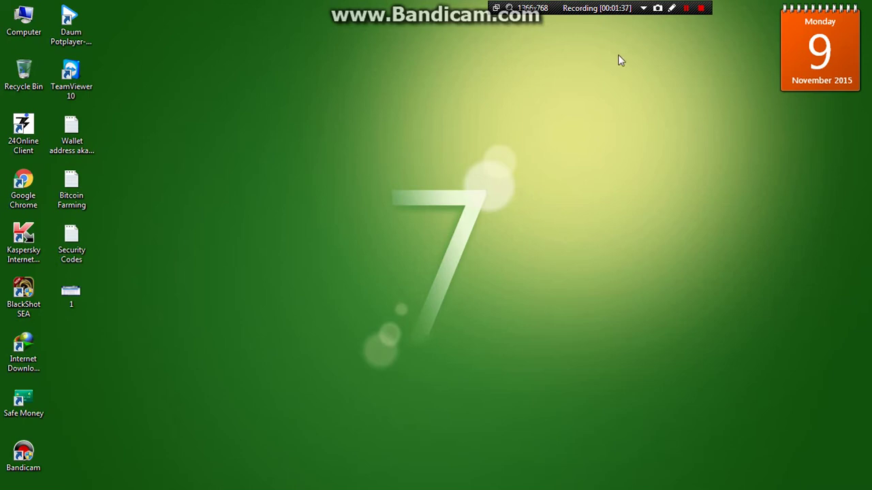
left_click(764, 483)
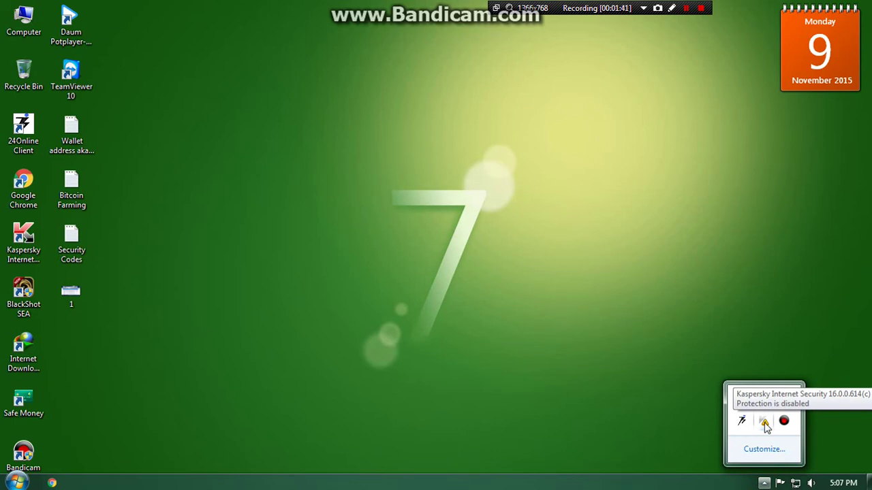
Troubleshoot BlackShot SEA compatibility with the recommended settings and test-launch the game.
right_click(31, 300)
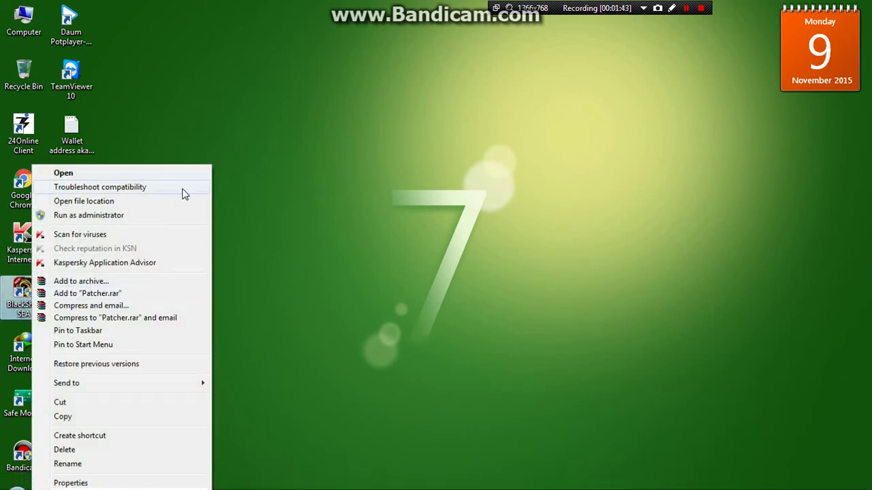
right_click(26, 283)
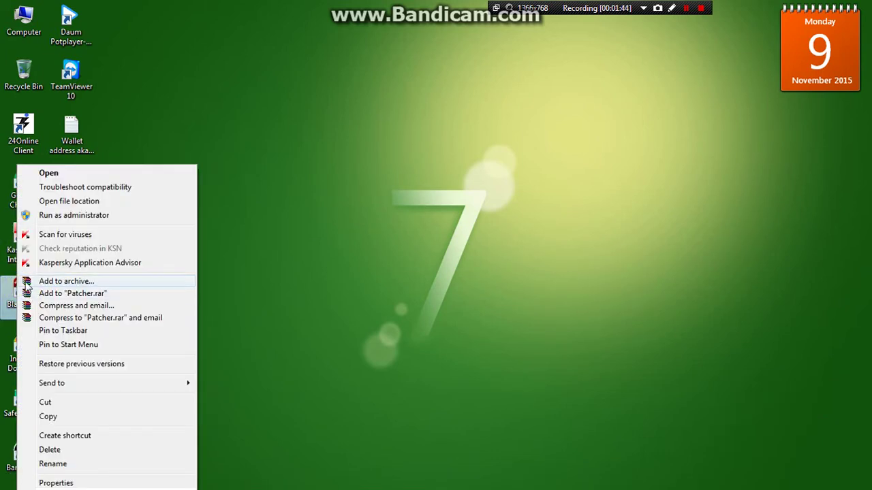
left_click(80, 188)
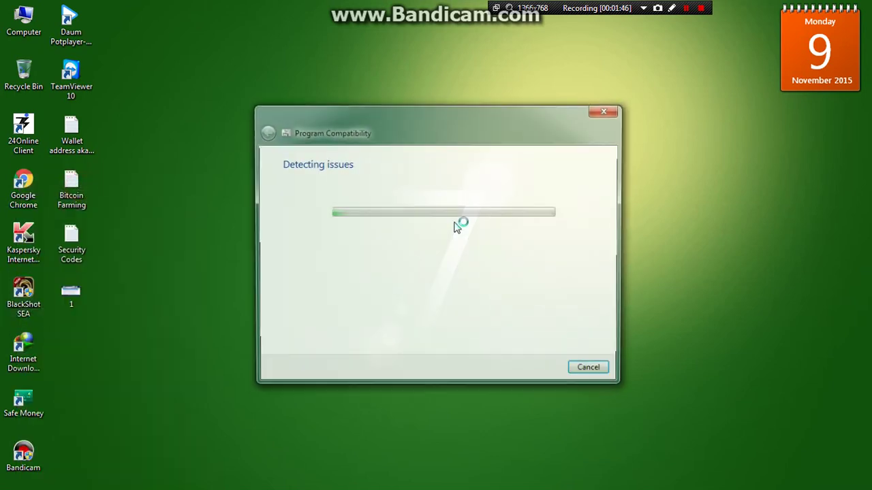
left_click_drag(434, 112, 396, 62)
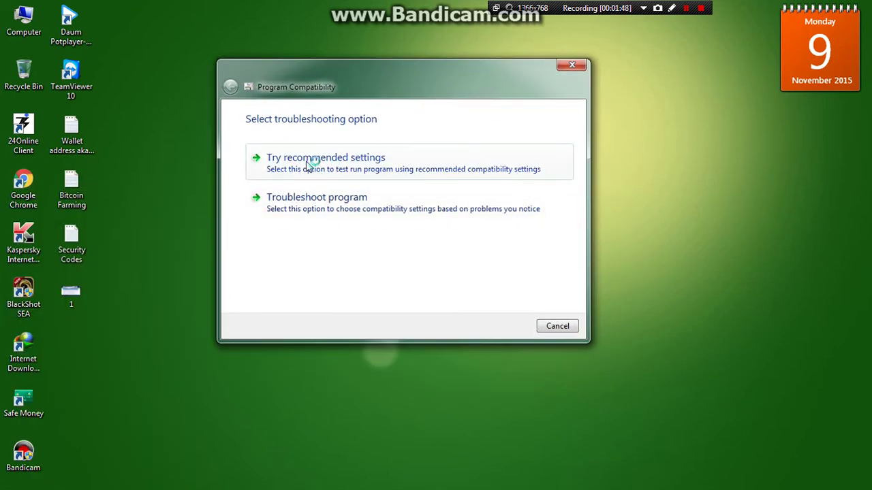
left_click(310, 165)
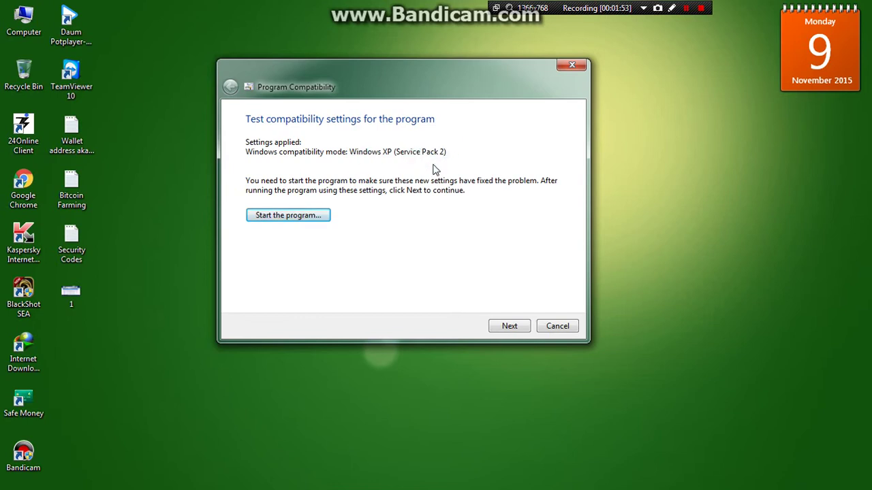
left_click(309, 217)
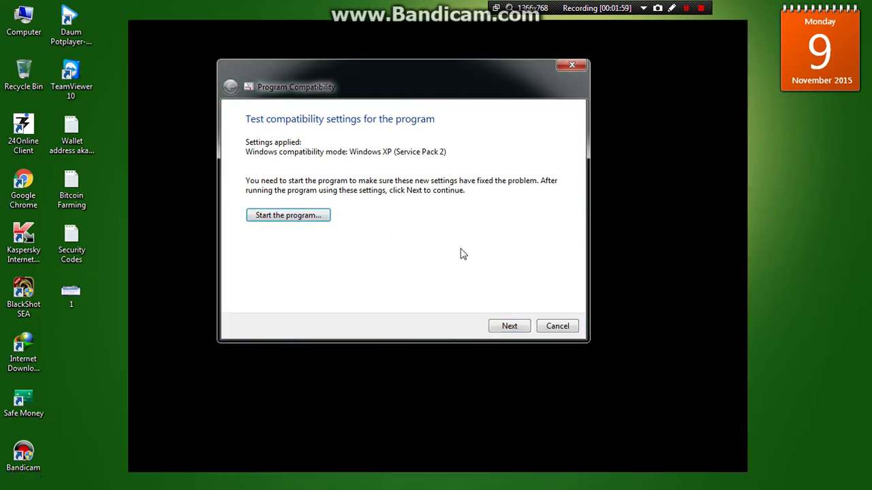
Save the Windows XP (Service Pack 2) compatibility settings for BlackShot SEA.
left_click_drag(498, 84, 514, 116)
left_click(523, 358)
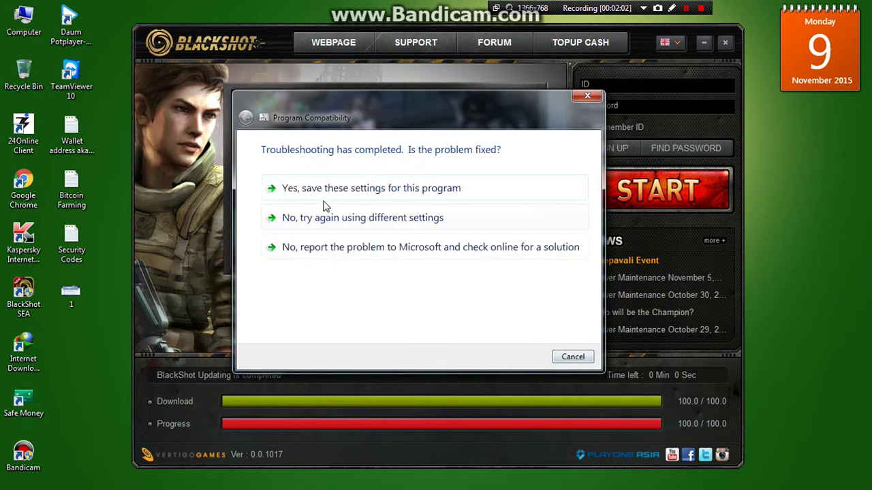
left_click(371, 188)
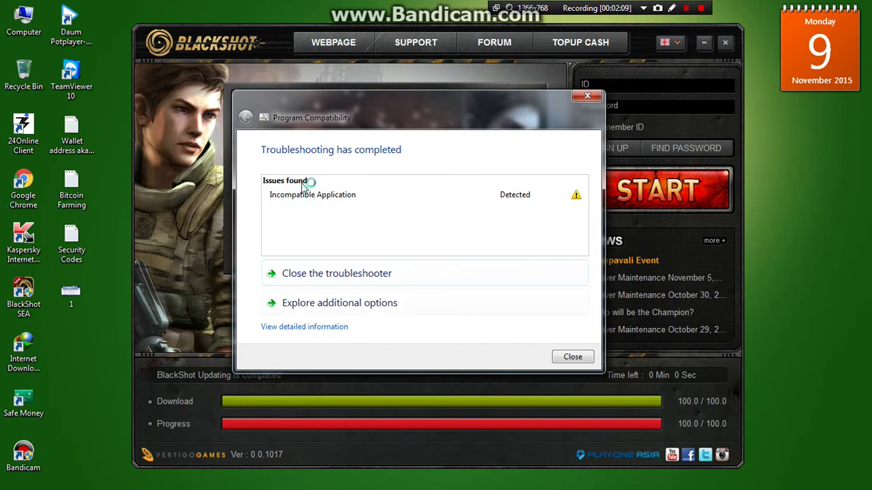
Review the detailed troubleshooting report, then close it and the BlackShot launcher.
left_click(315, 327)
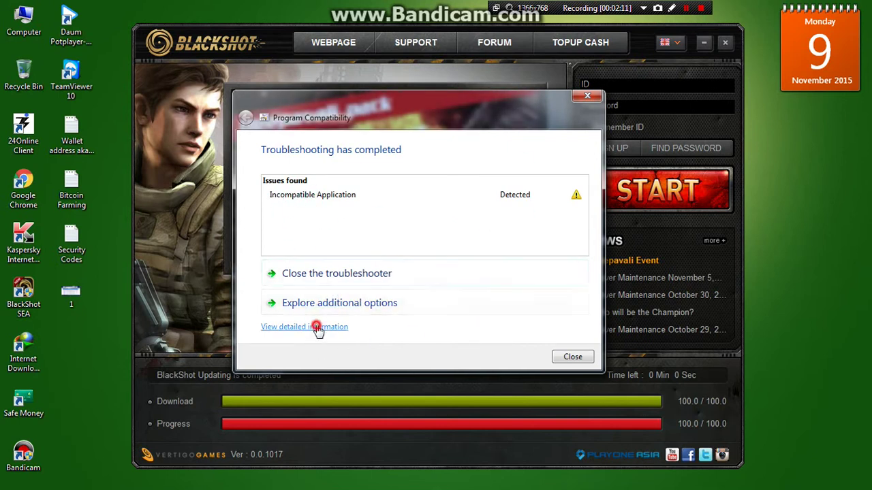
left_click_drag(587, 212, 585, 241)
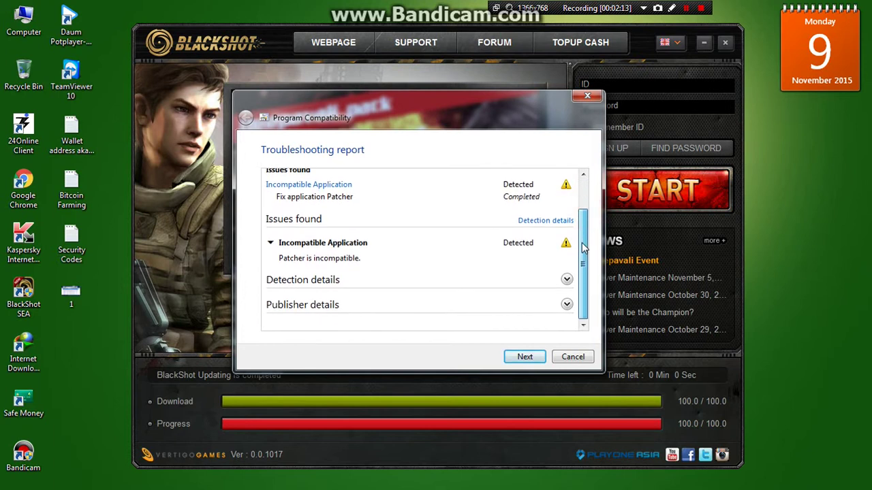
left_click_drag(280, 269, 536, 262)
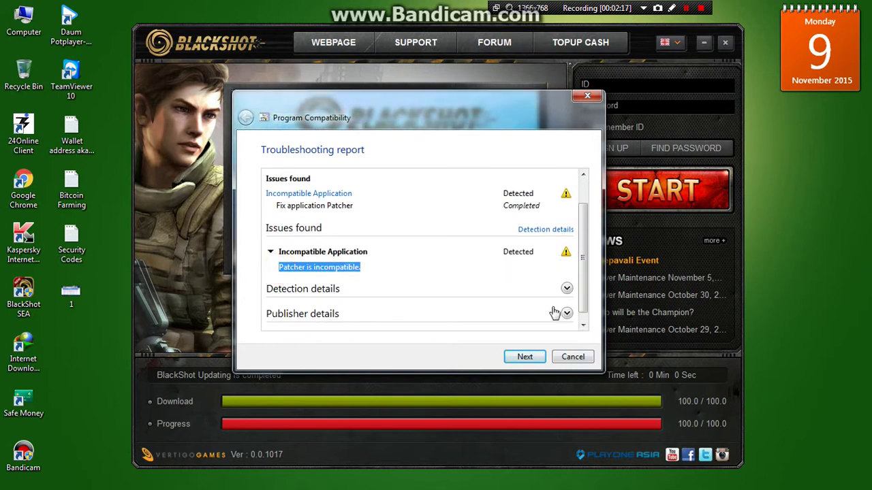
left_click(566, 289)
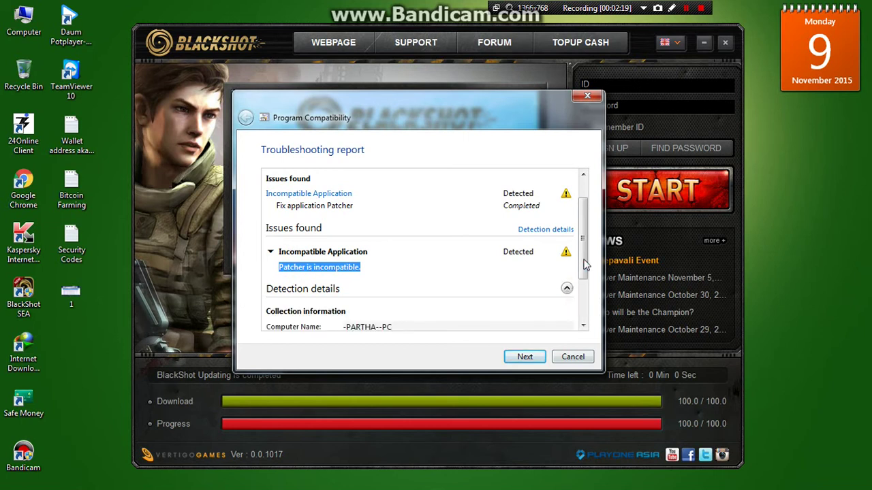
left_click_drag(578, 295, 583, 308)
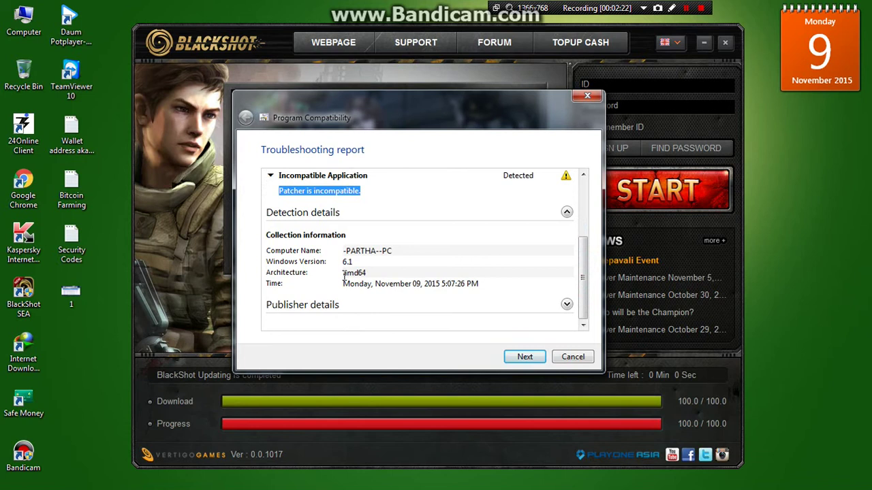
left_click_drag(344, 272, 407, 274)
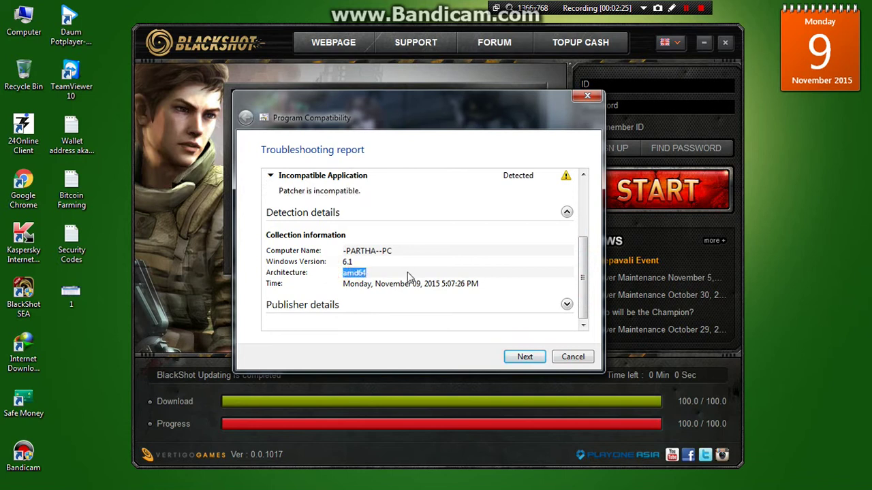
left_click(566, 210)
left_click(567, 305)
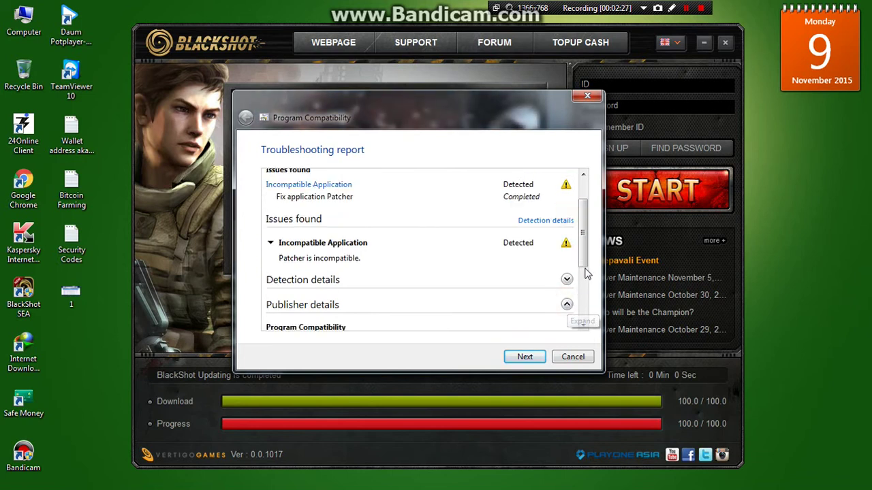
left_click_drag(585, 254, 586, 186)
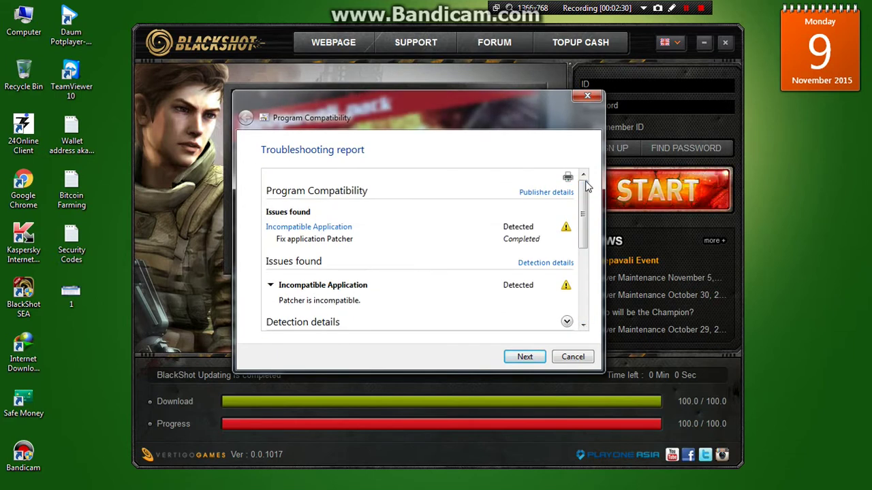
left_click(588, 96)
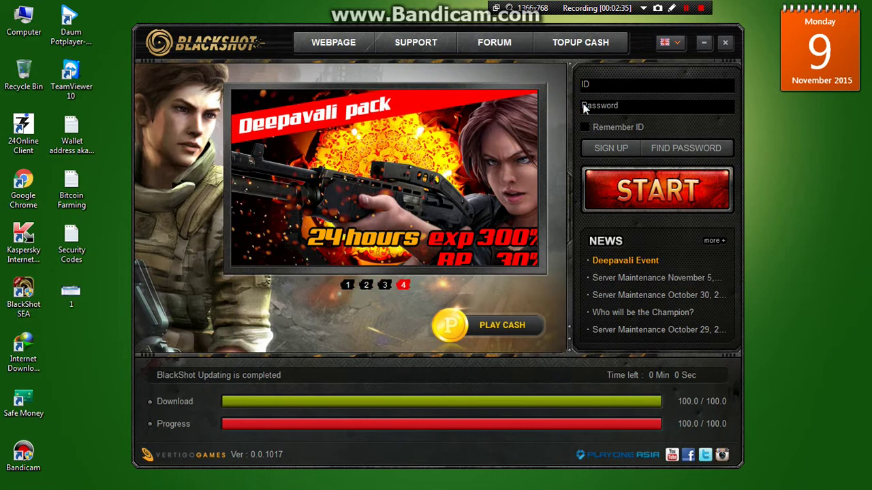
left_click(727, 45)
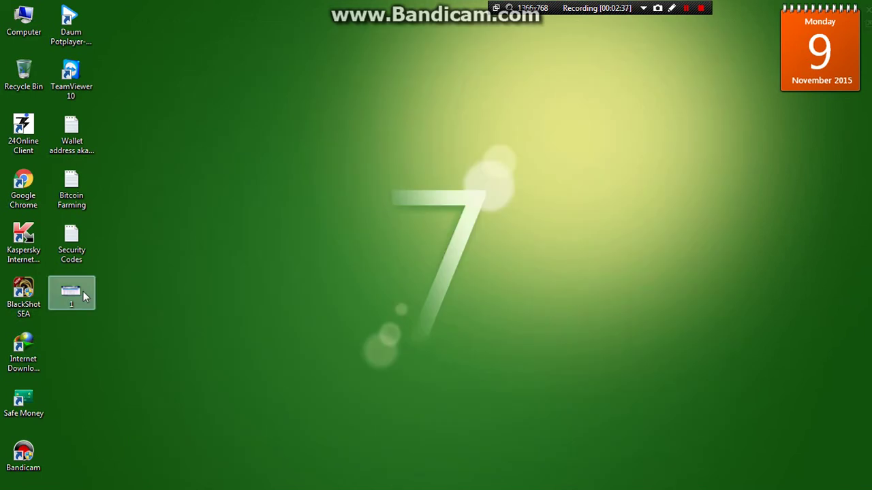
right_click(34, 296)
On the shortcut's Compatibility tab, apply Windows XP (Service Pack 2) mode for all users.
left_click(68, 482)
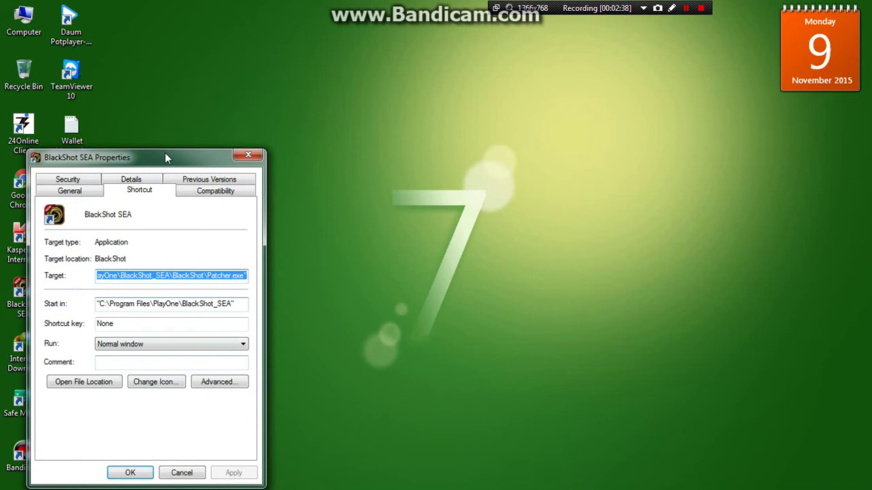
left_click_drag(174, 157, 247, 50)
left_click(288, 83)
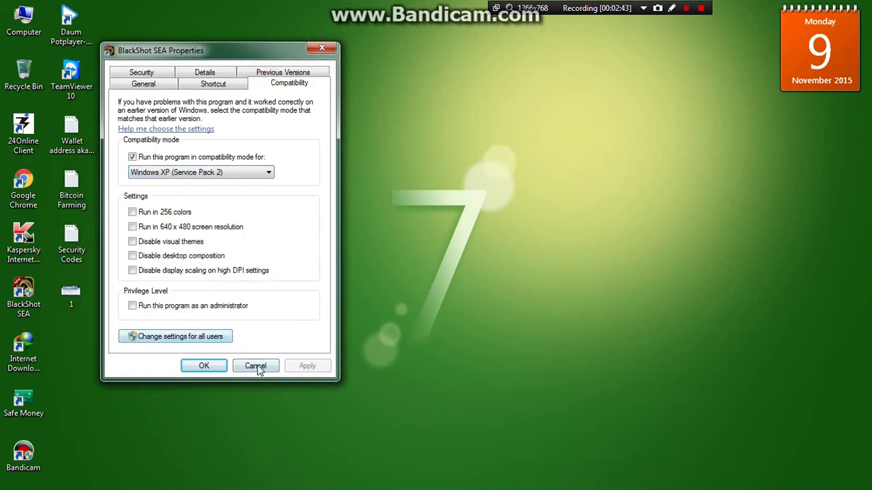
left_click(183, 337)
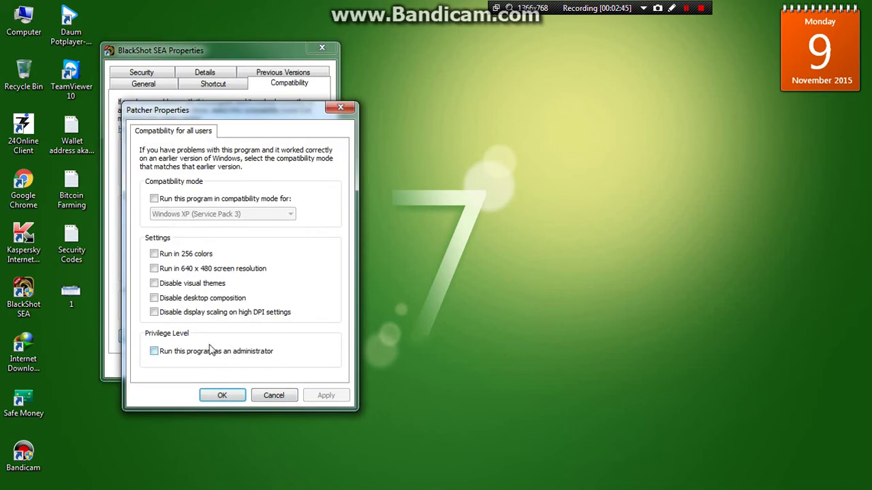
left_click(170, 199)
left_click(225, 214)
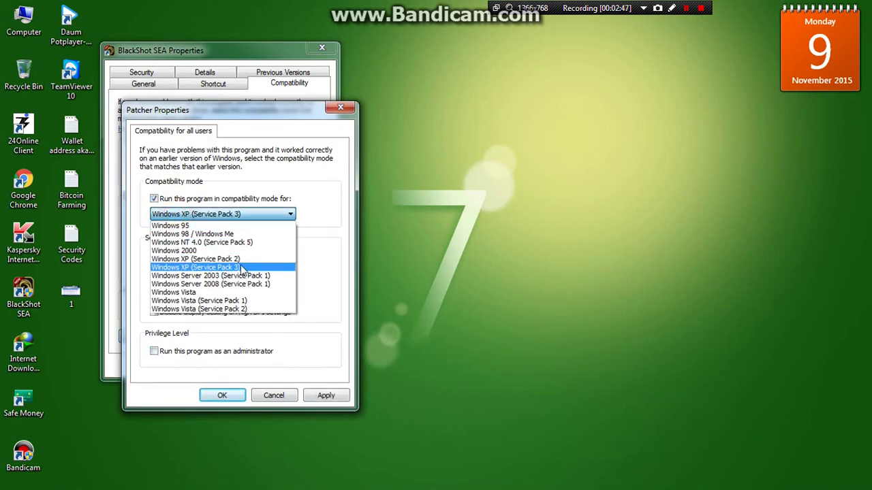
left_click(235, 267)
left_click(325, 395)
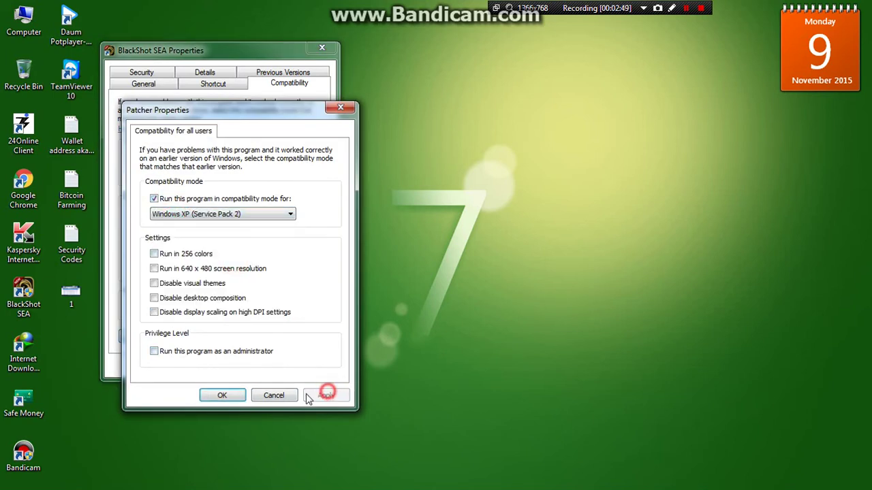
left_click(222, 395)
left_click(215, 367)
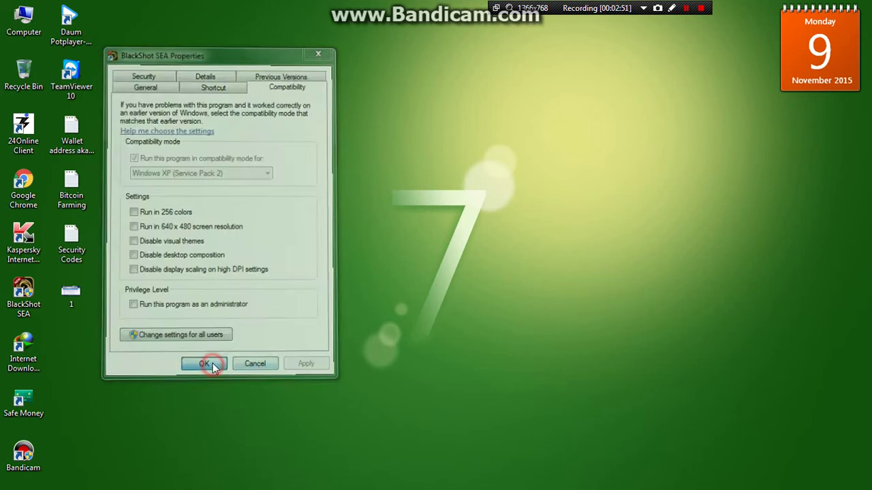
right_click(227, 171)
left_click(249, 214)
Refresh the desktop and verify the shortcut's Compatibility tab shows Windows XP (Service Pack 2).
right_click(236, 208)
left_click(281, 251)
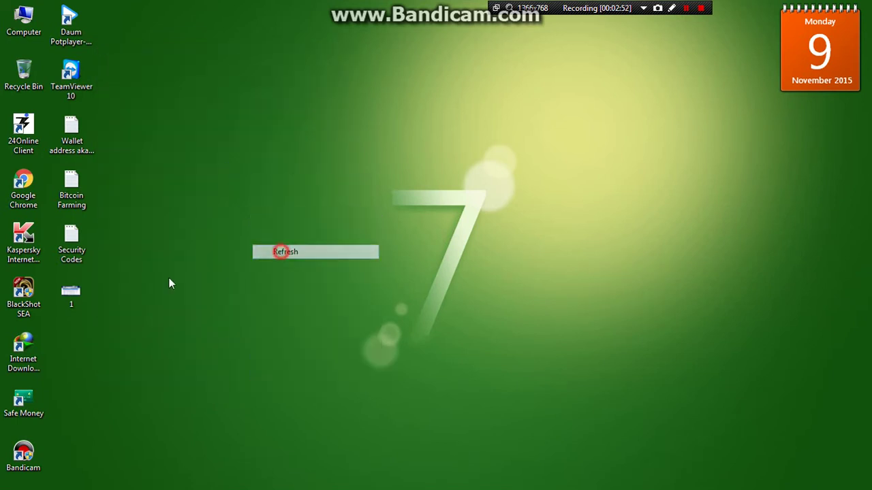
right_click(30, 292)
left_click(74, 479)
left_click_drag(192, 158, 318, 49)
left_click(334, 82)
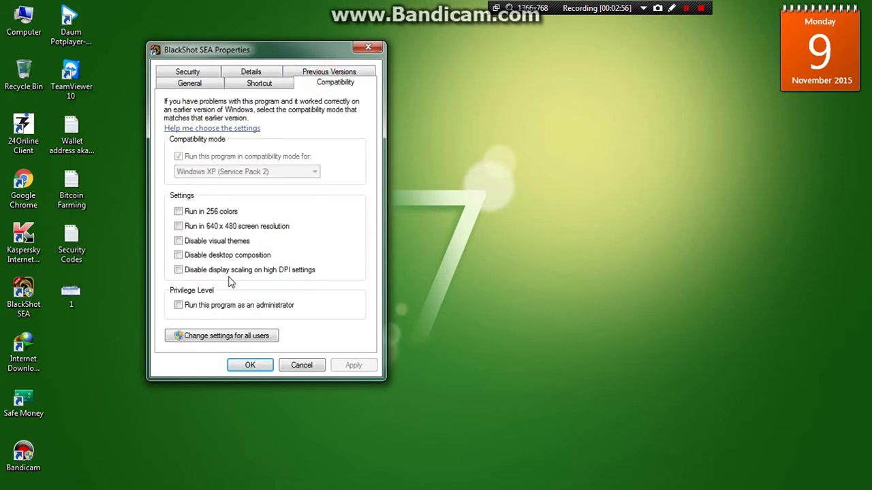
left_click(271, 365)
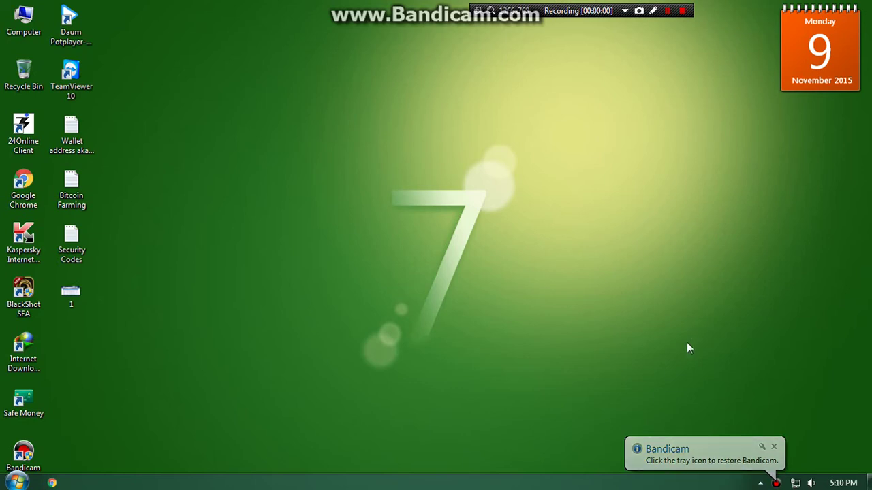
Dismiss the Bandicam notice, postpone Kaspersky's registration reminder, and exit the NVIDIA tray app.
left_click(774, 447)
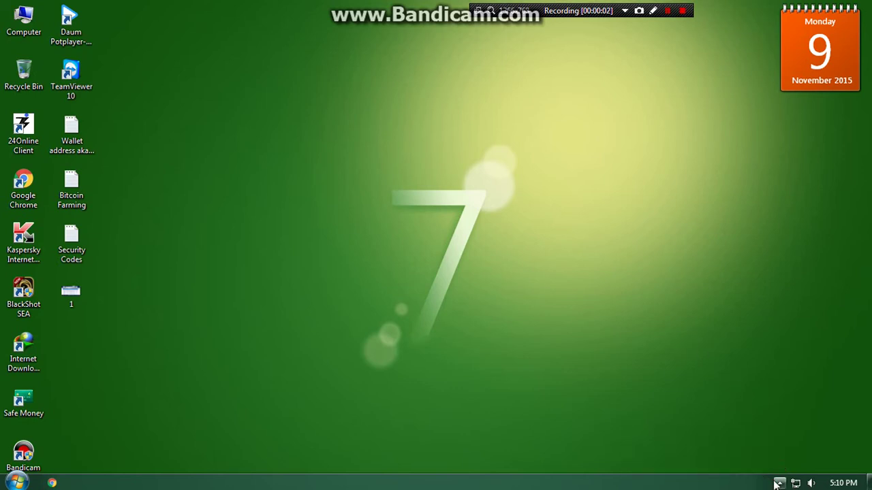
left_click(778, 483)
left_click(781, 424)
left_click(735, 428)
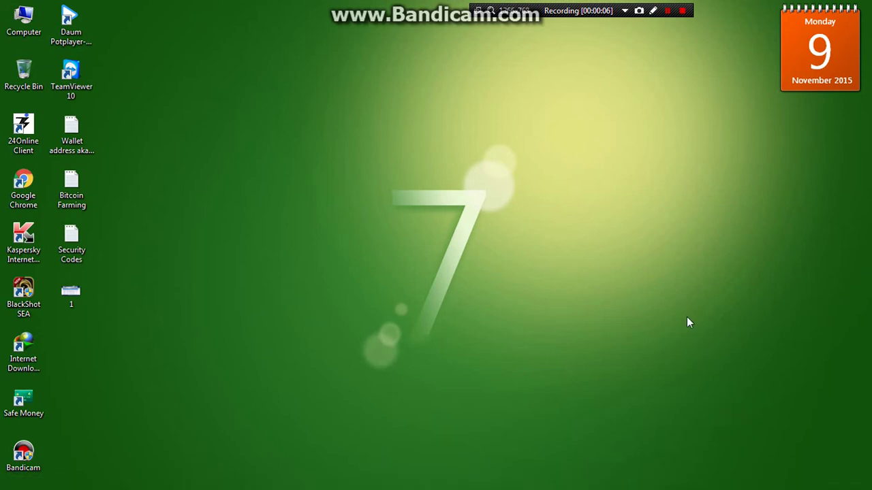
left_click(779, 483)
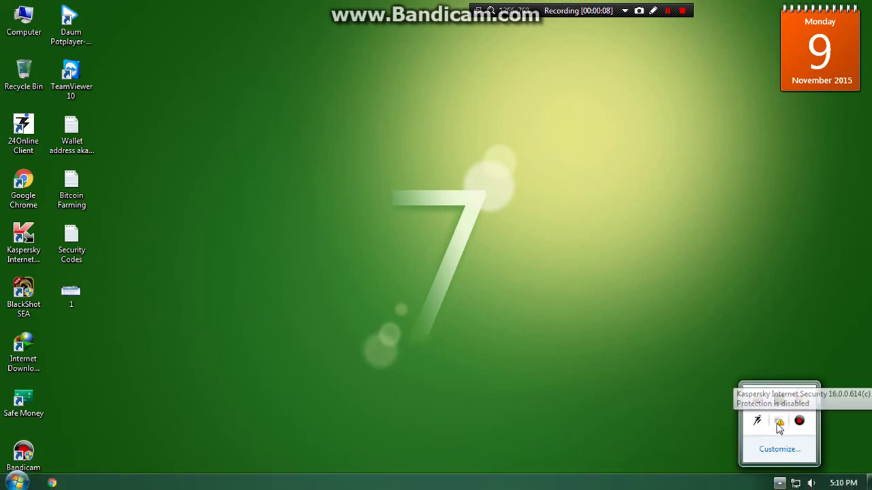
right_click(781, 405)
left_click(730, 470)
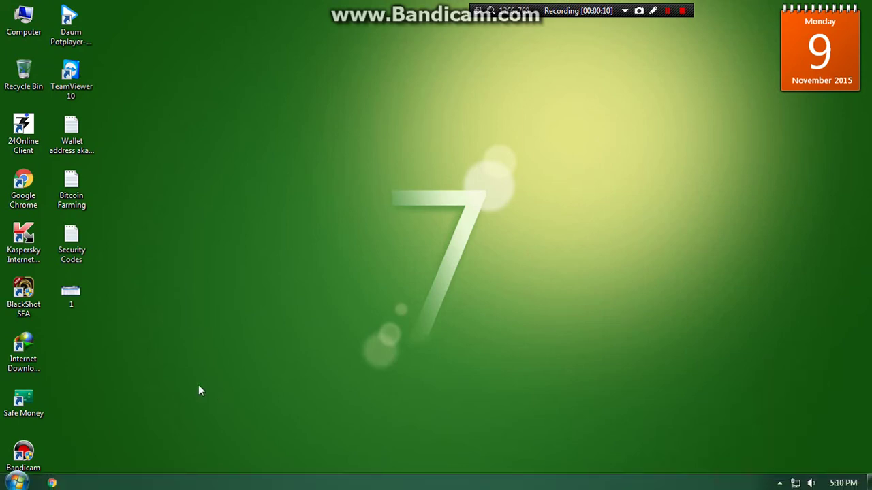
Reopen the BlackShot SEA shortcut's properties on the Compatibility tab.
right_click(38, 293)
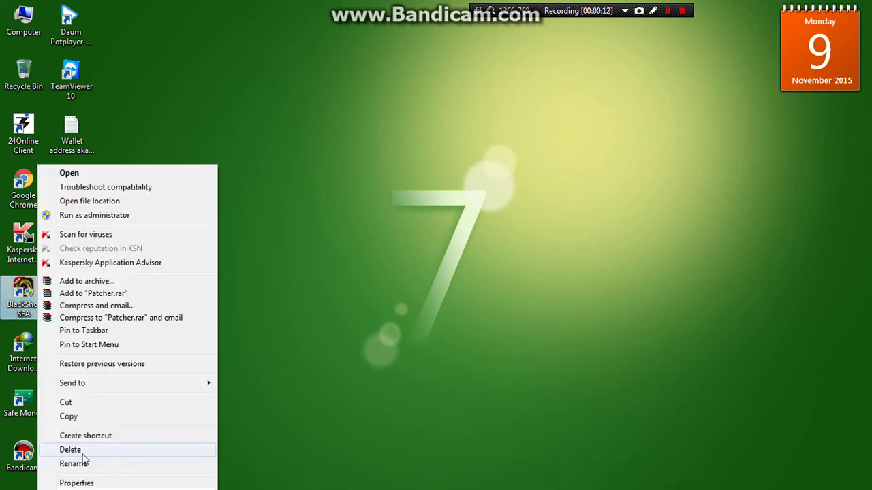
left_click(77, 483)
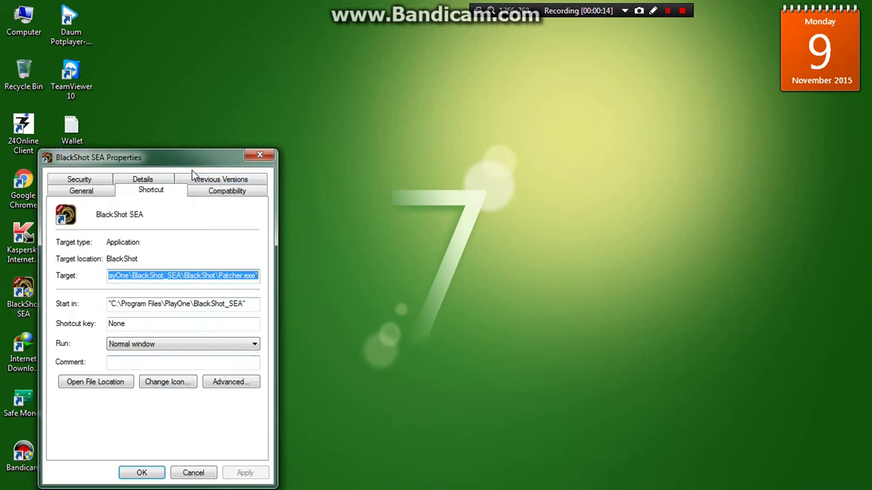
left_click_drag(205, 153, 279, 74)
left_click(286, 100)
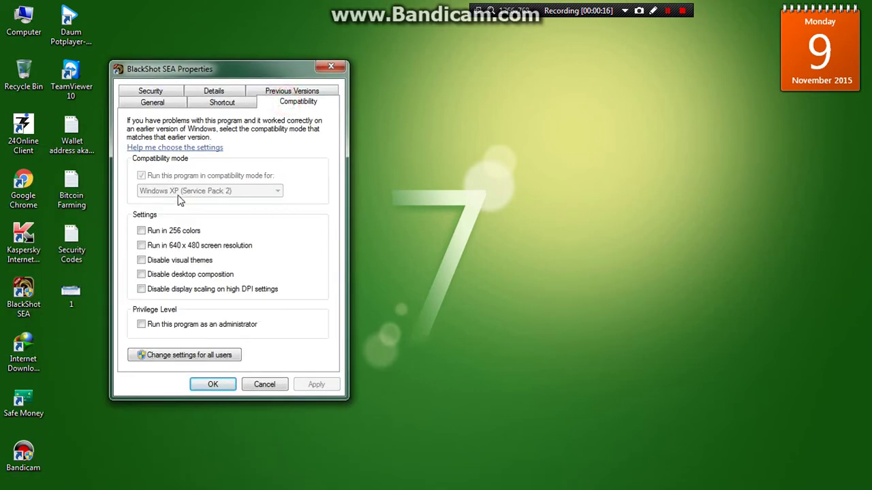
Close the shortcut's properties and dismiss the antivirus notifications.
left_click(208, 385)
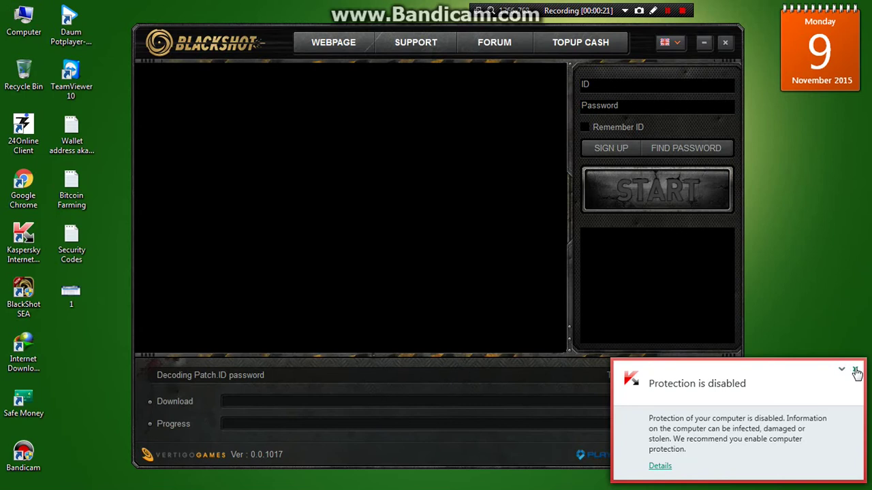
left_click(855, 369)
left_click(855, 370)
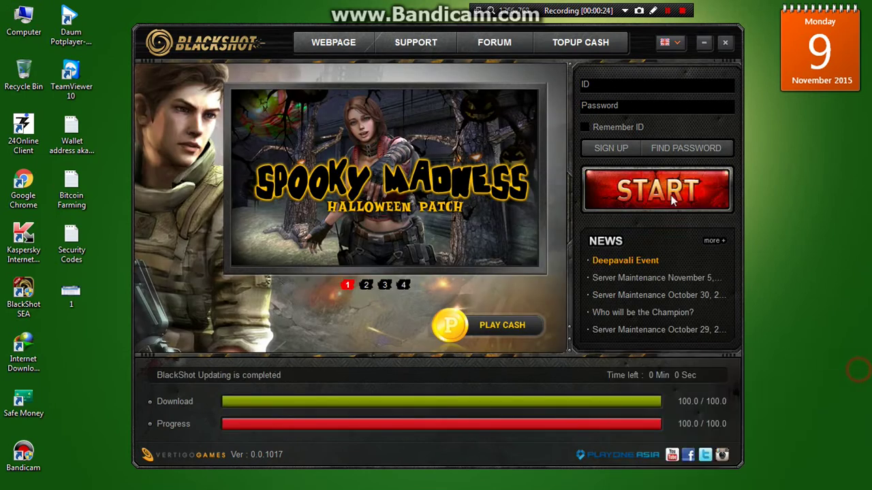
Log in with the account ID and password and start the game.
left_click(604, 83)
type("worre")
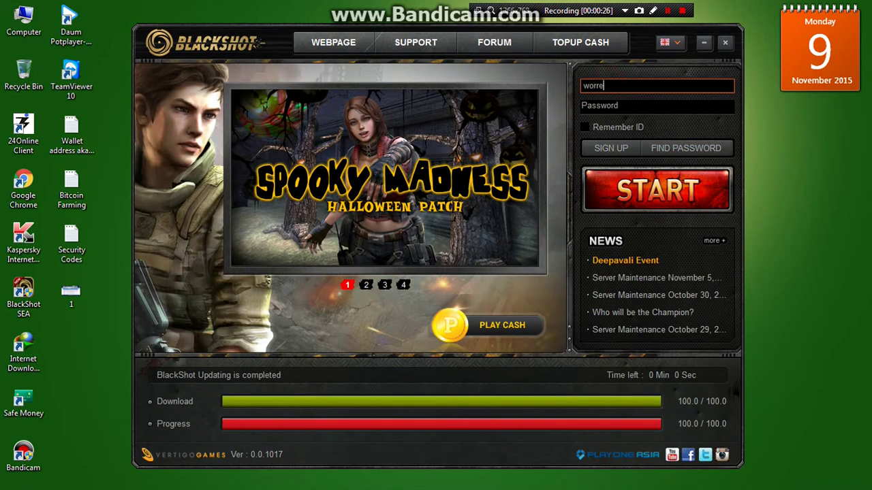
type("r")
key("Tab")
type("*******")
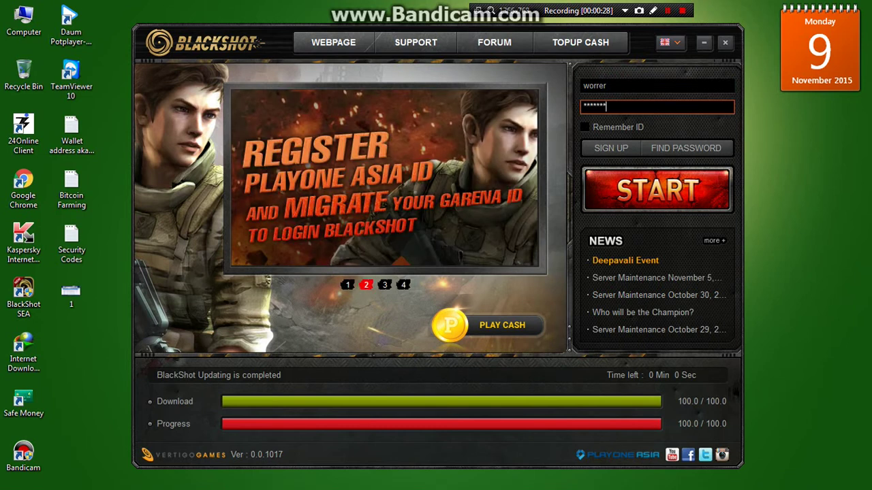
key("Return")
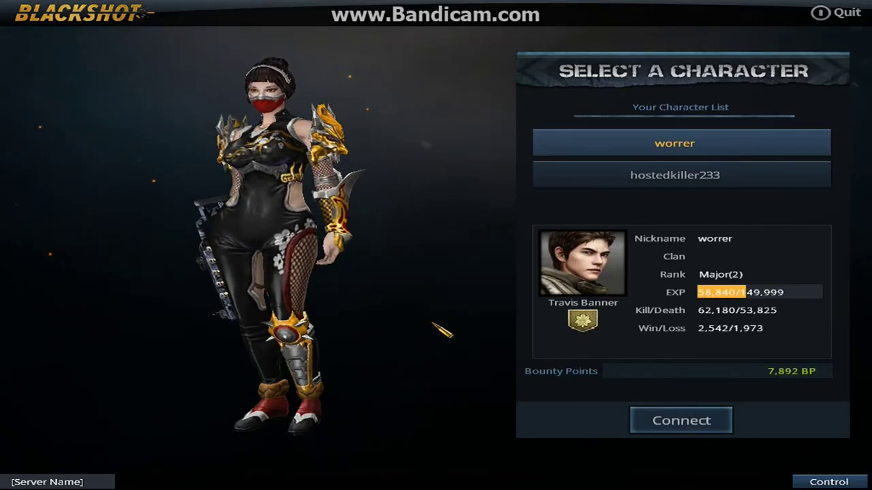
Select the first character and enter the Global server's Ch 10 lobby.
double_click(562, 143)
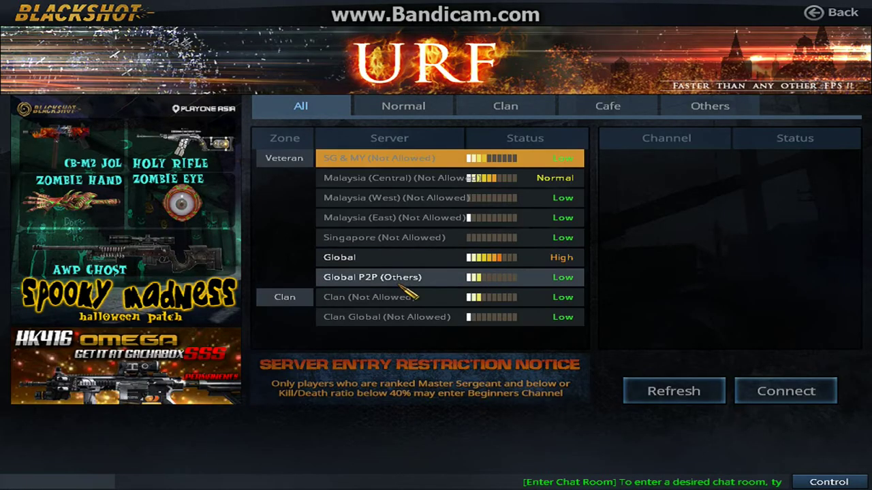
left_click(368, 258)
left_click(644, 277)
double_click(655, 336)
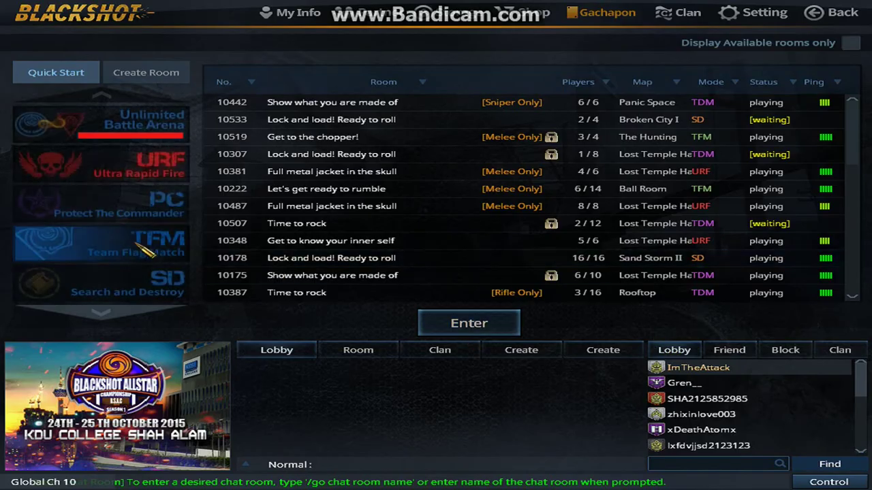
Join and leave room 10222 and two other rooms from the list.
double_click(327, 189)
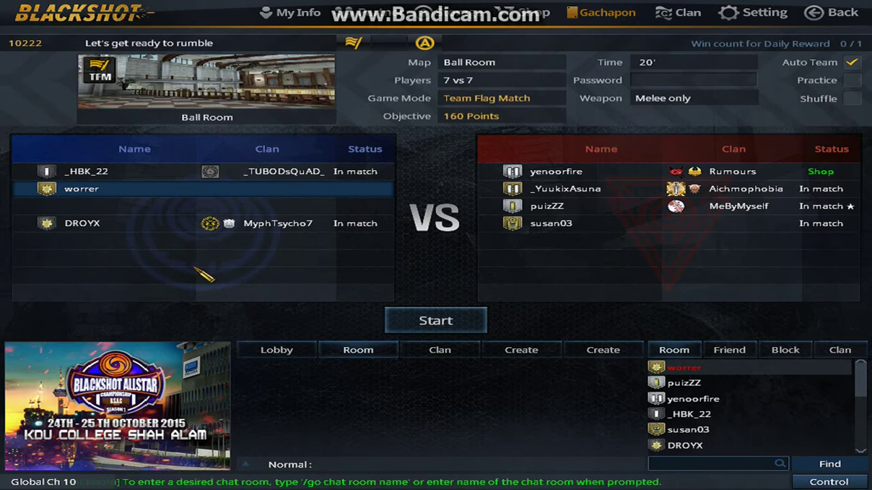
key("Escape")
left_click(161, 270)
key("Escape")
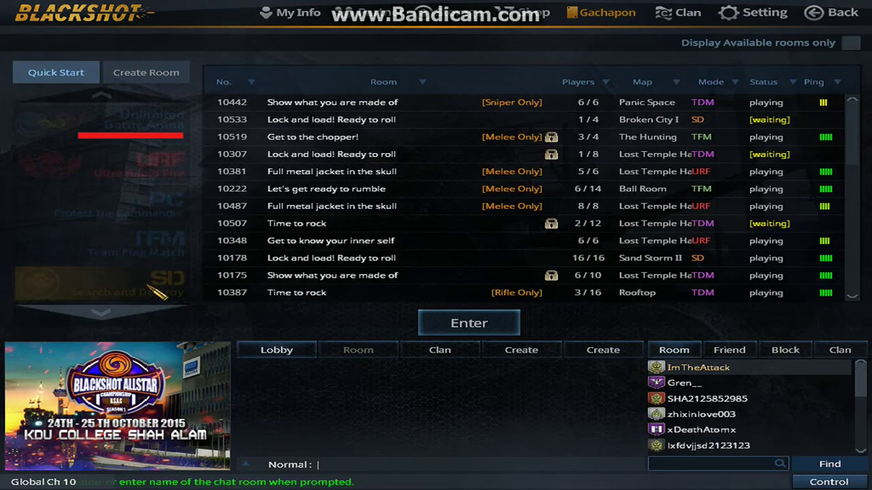
double_click(400, 263)
key("Escape")
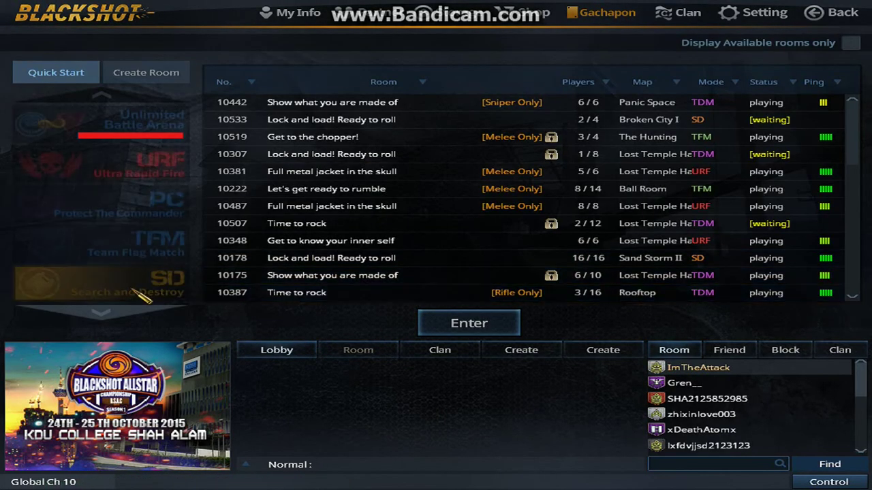
Quick-join and leave several Search & Destroy and Team Flag Match rooms.
left_click(181, 289)
key("Escape")
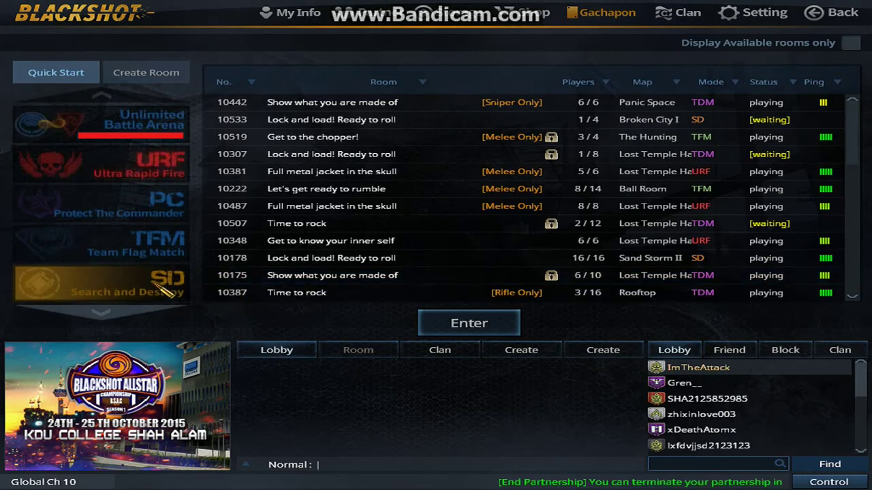
left_click(182, 289)
key("Escape")
left_click(164, 286)
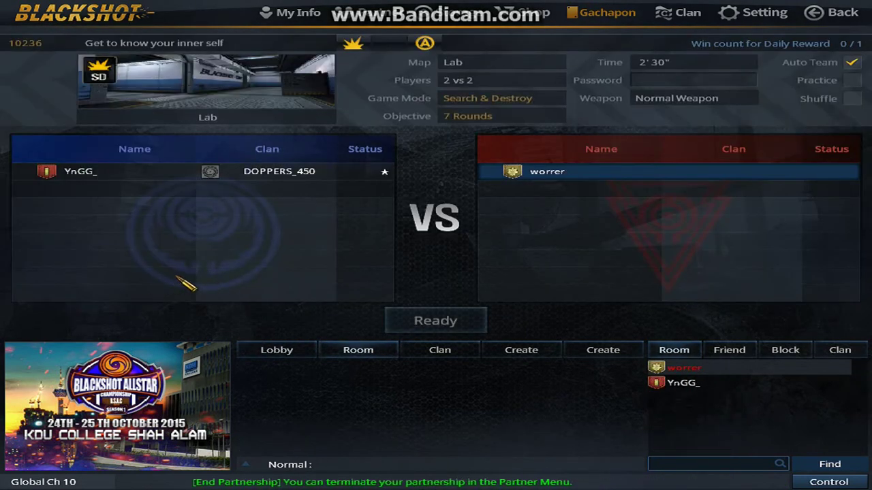
key("Escape")
left_click(164, 286)
key("Escape")
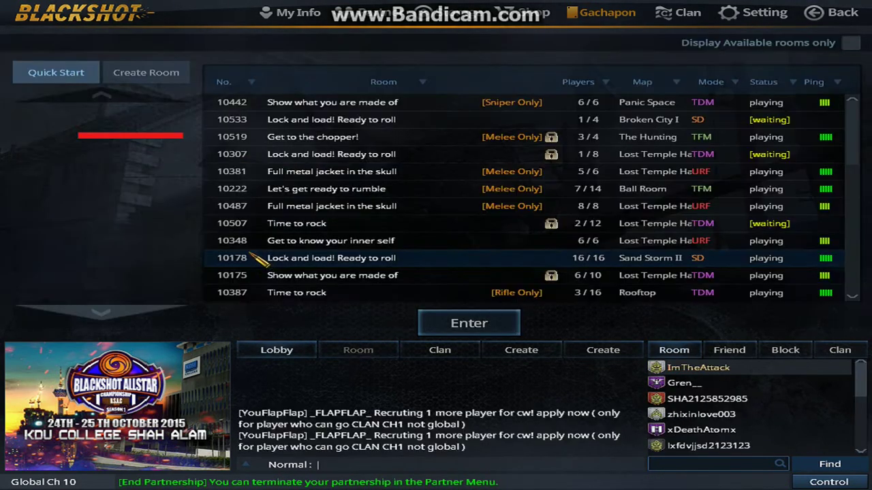
left_click(161, 235)
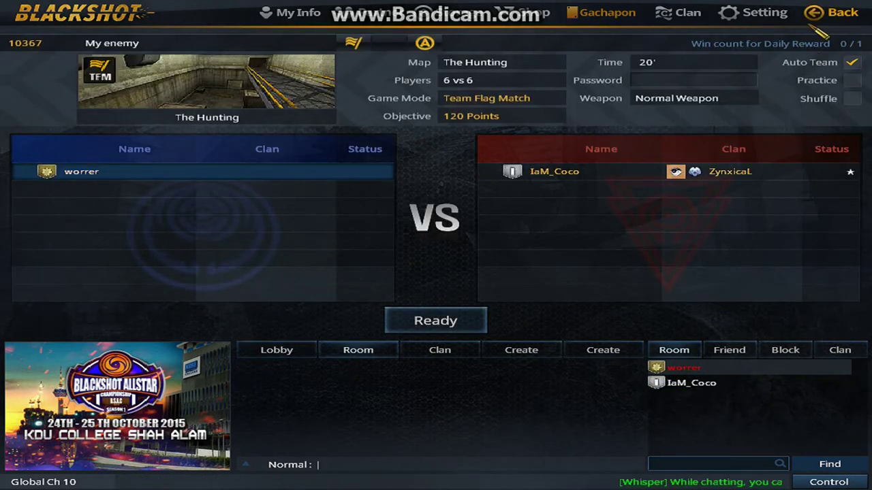
key("Escape")
left_click(161, 248)
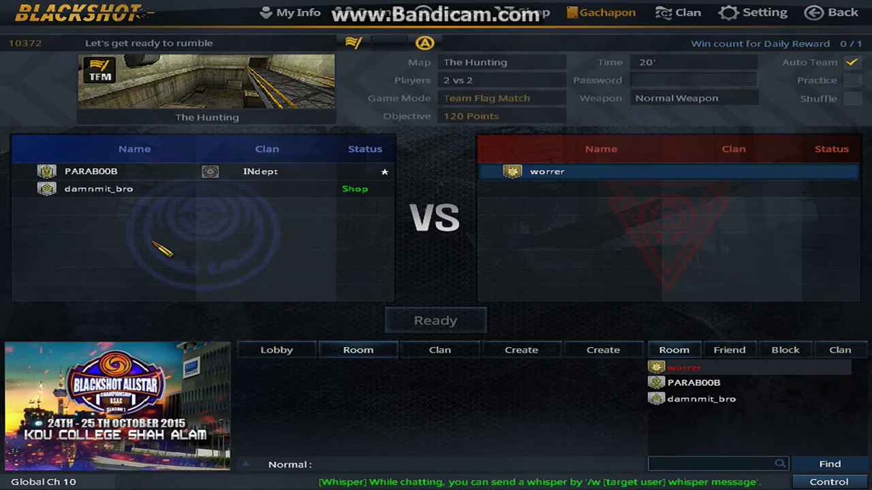
key("Escape")
Try quick-joining a Protect The Commander room, then review the character's info and weapon mastery.
left_click(156, 214)
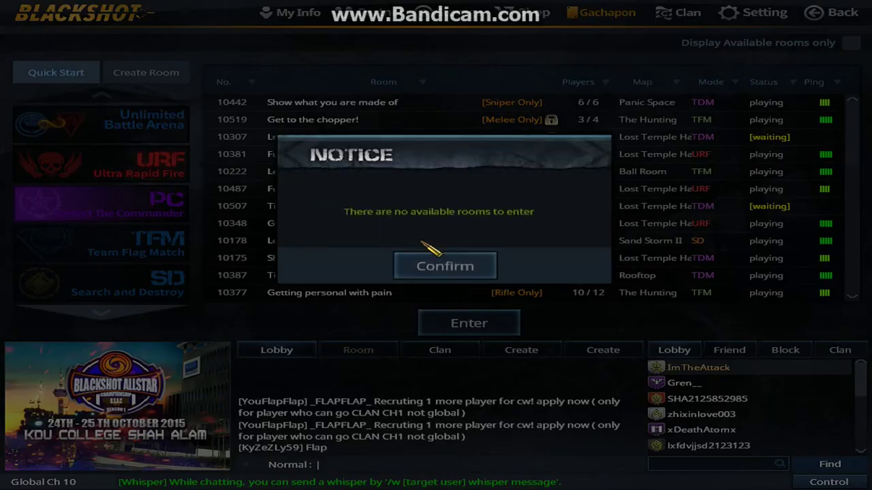
left_click(445, 265)
left_click(300, 18)
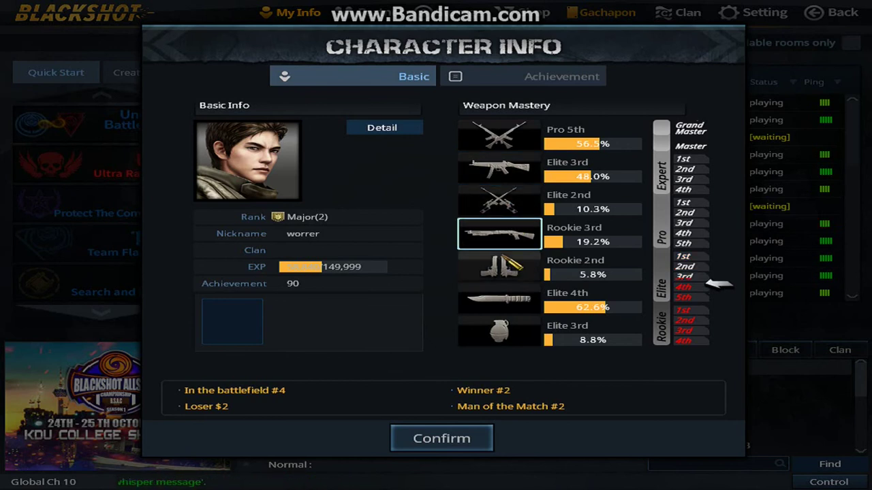
left_click(450, 438)
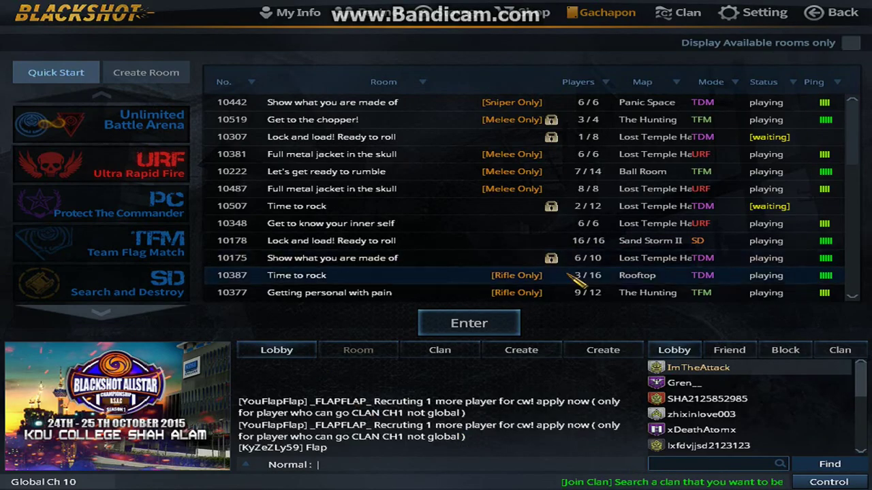
Browse the weapon shop and go back to the lobby.
left_click(525, 12)
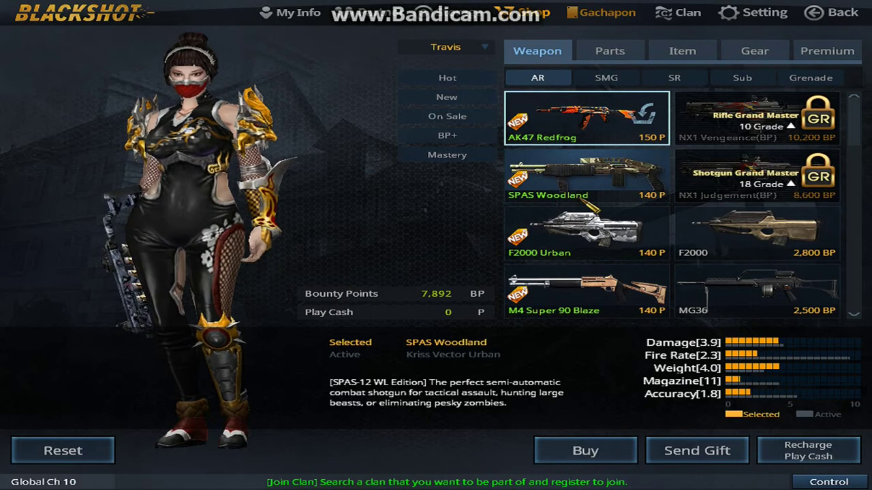
mouse_move(297, 17)
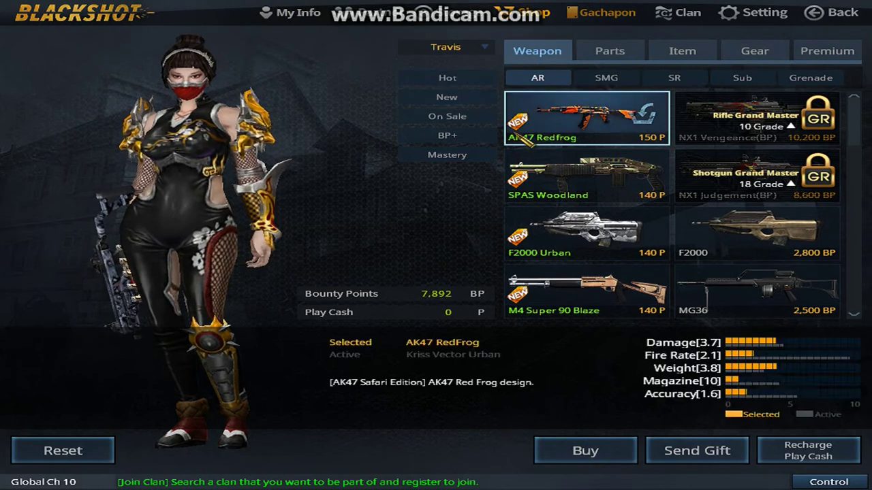
left_click(843, 12)
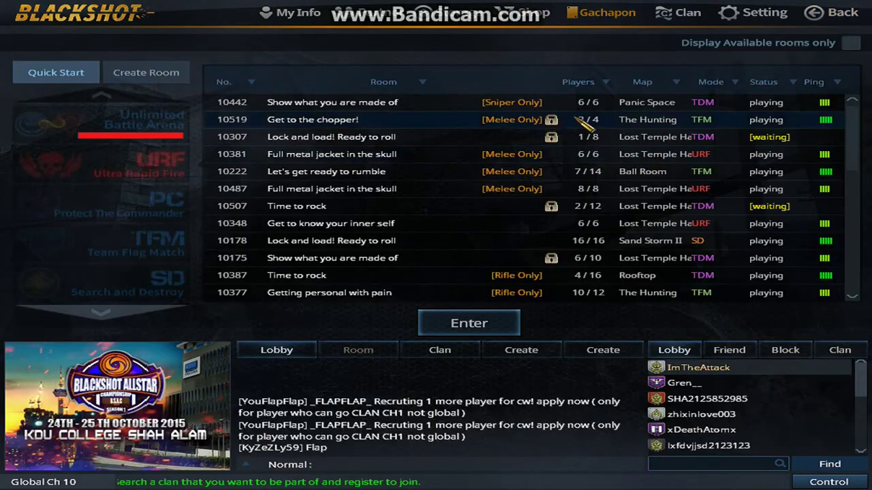
Join room 10222, check the blocked players list and character info, then leave for the lobby.
double_click(590, 178)
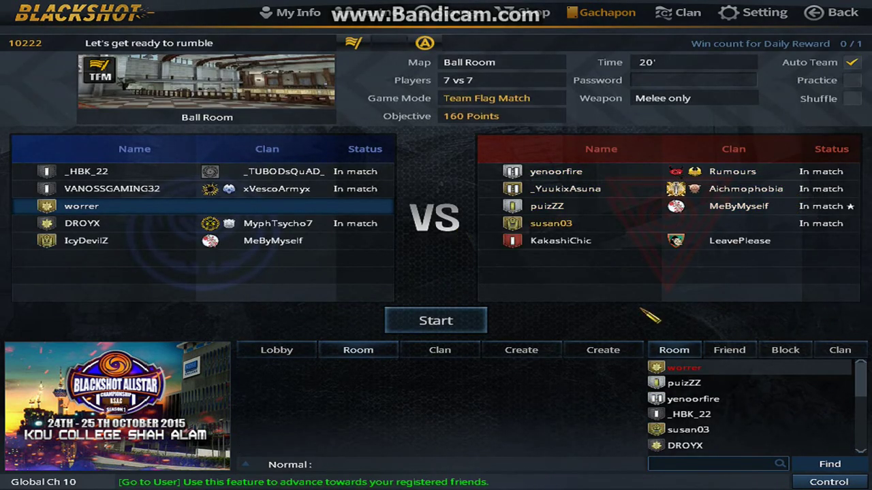
left_click(785, 350)
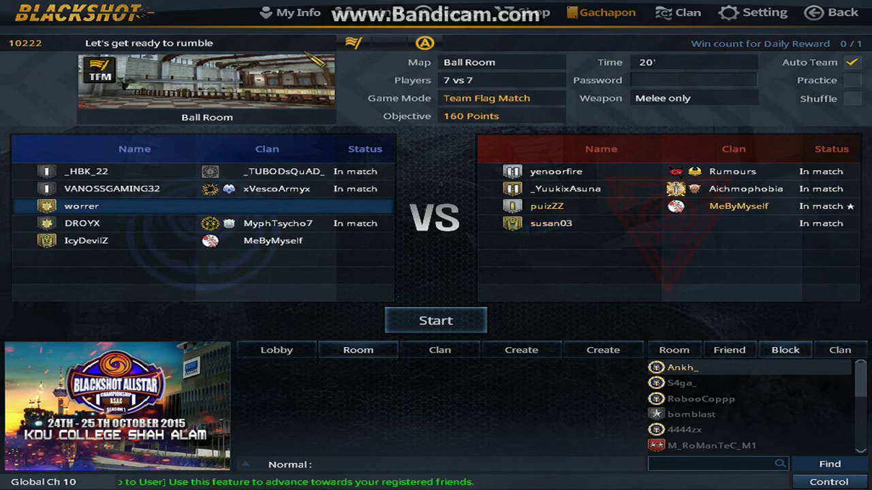
left_click(289, 13)
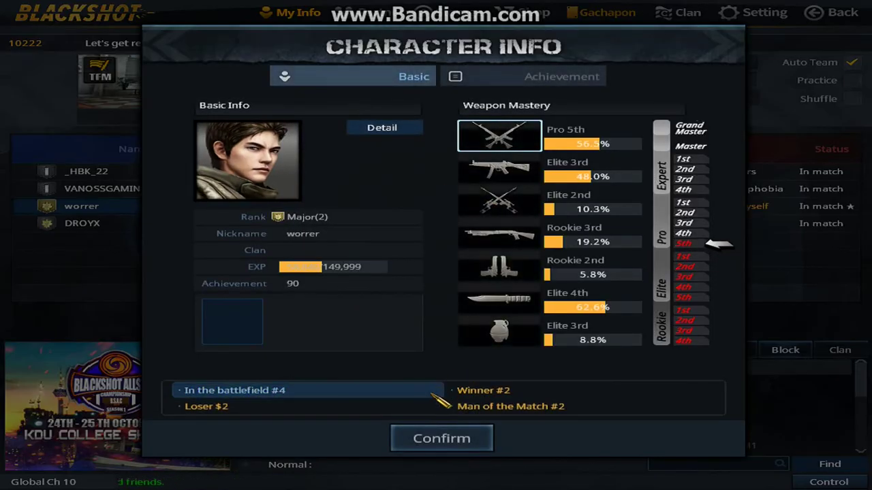
left_click(441, 439)
left_click(828, 14)
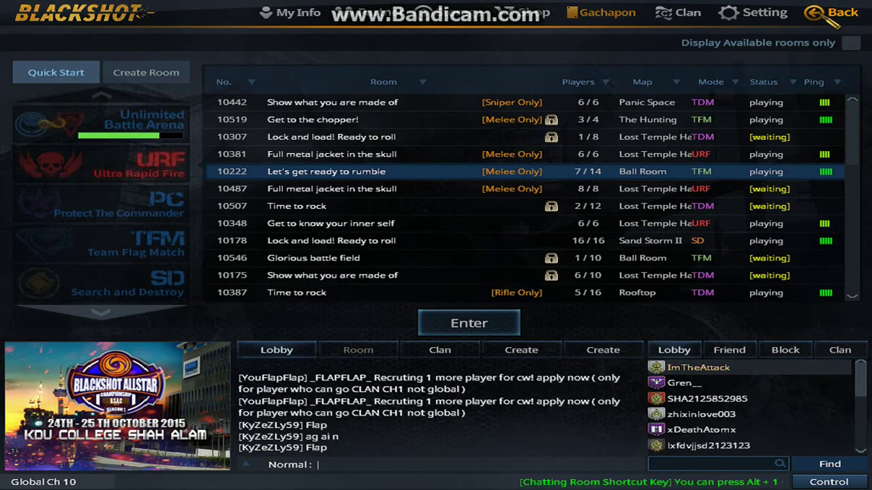